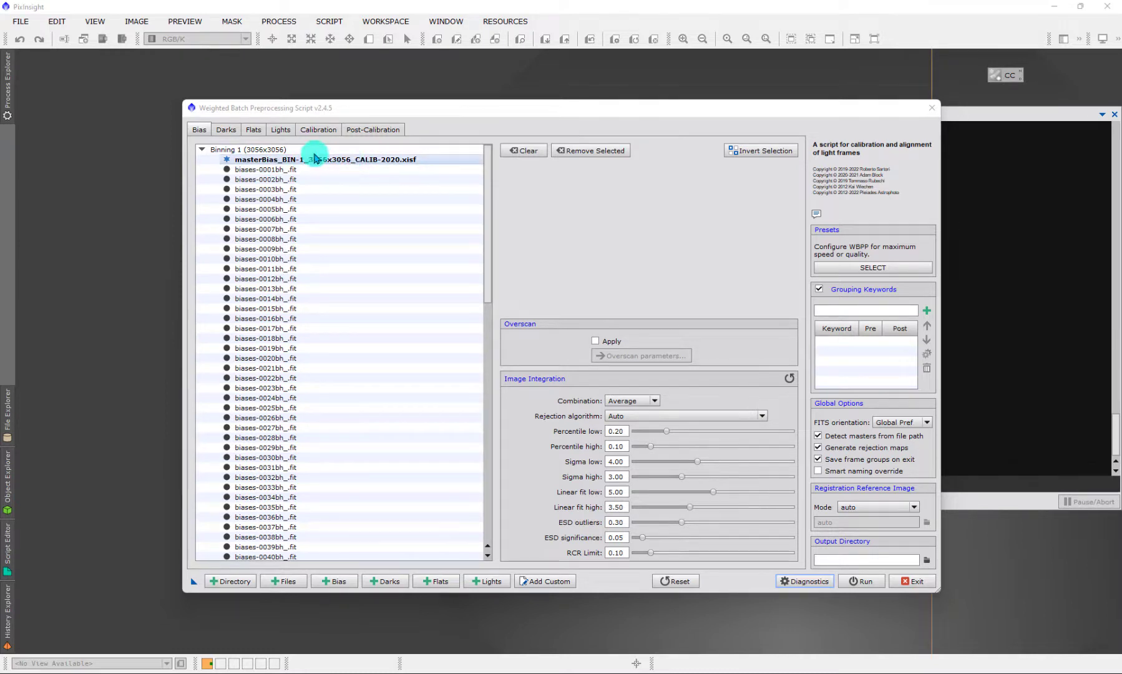
Review the dark frames list and the flat frame groups in the preprocessing script
click(225, 129)
click(226, 130)
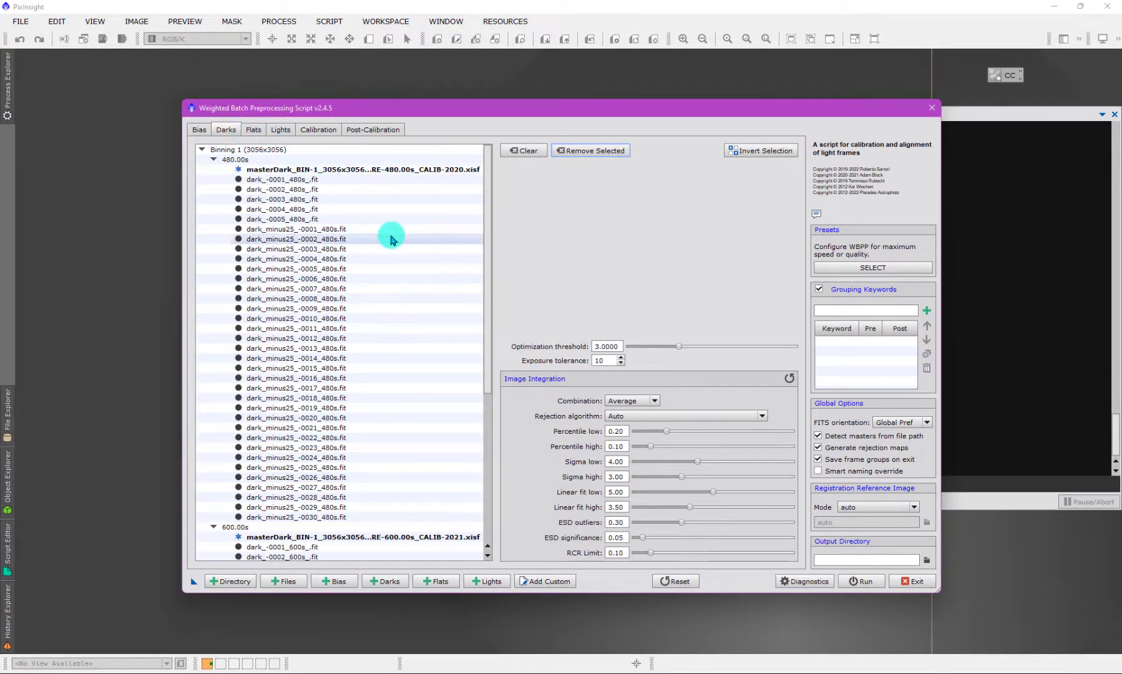
click(254, 130)
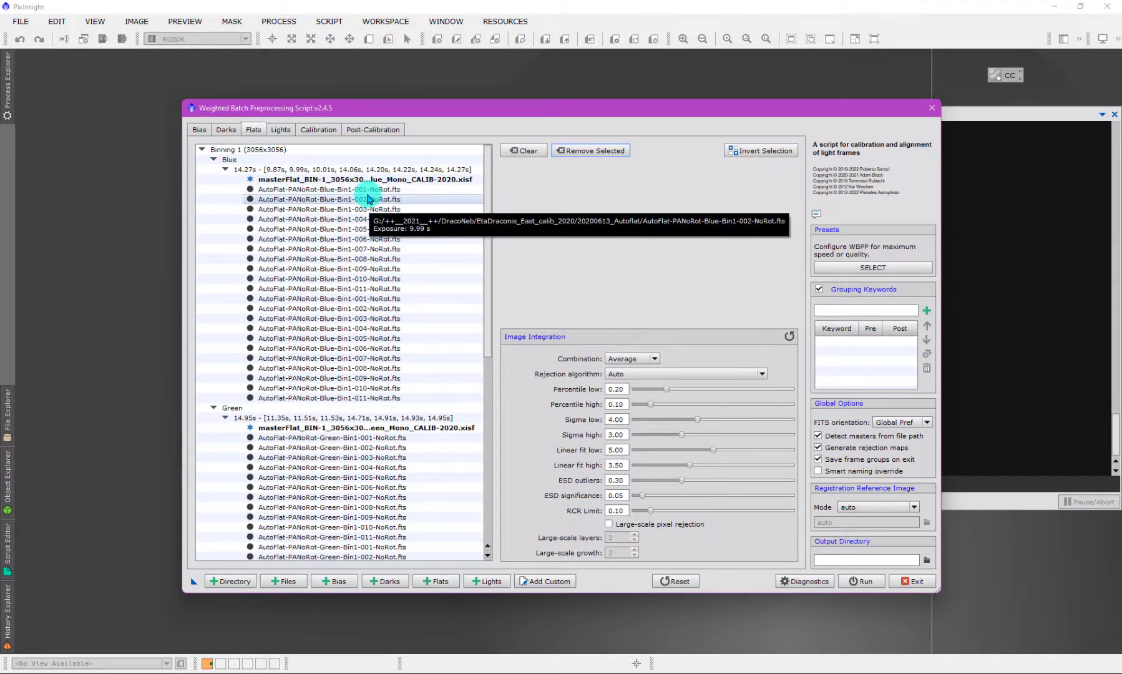
drag(487, 221, 425, 193)
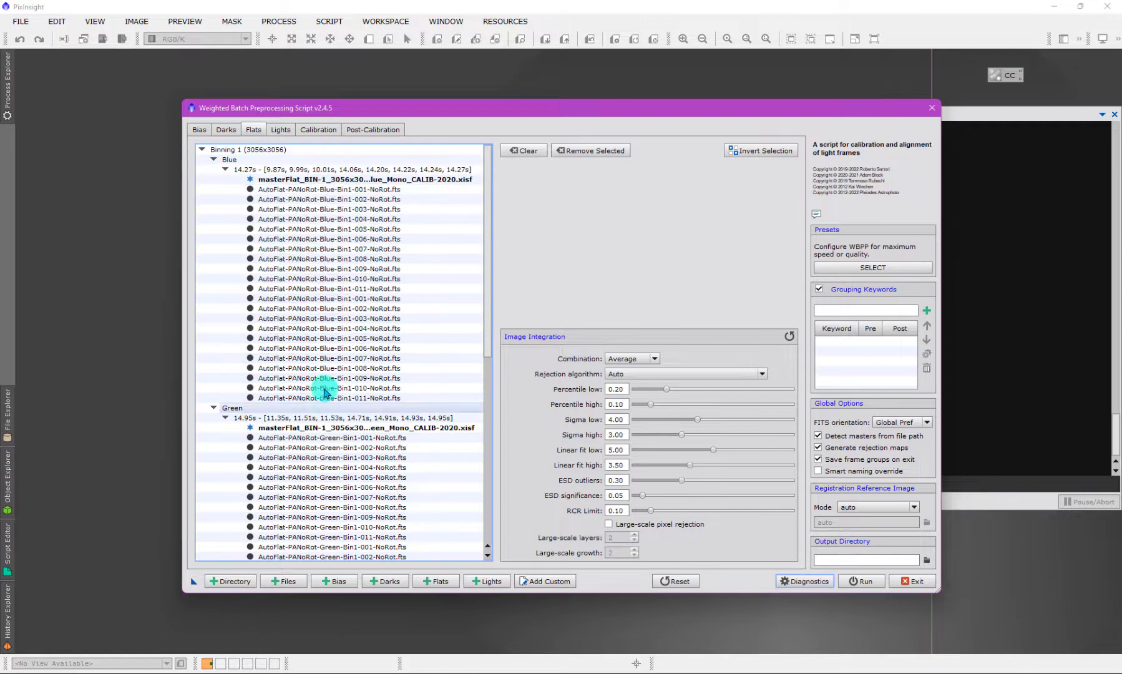
Check the bias frames list, then bring up the Calibration overview of masters matched to lights
click(211, 129)
scroll(300, 400, down, 3)
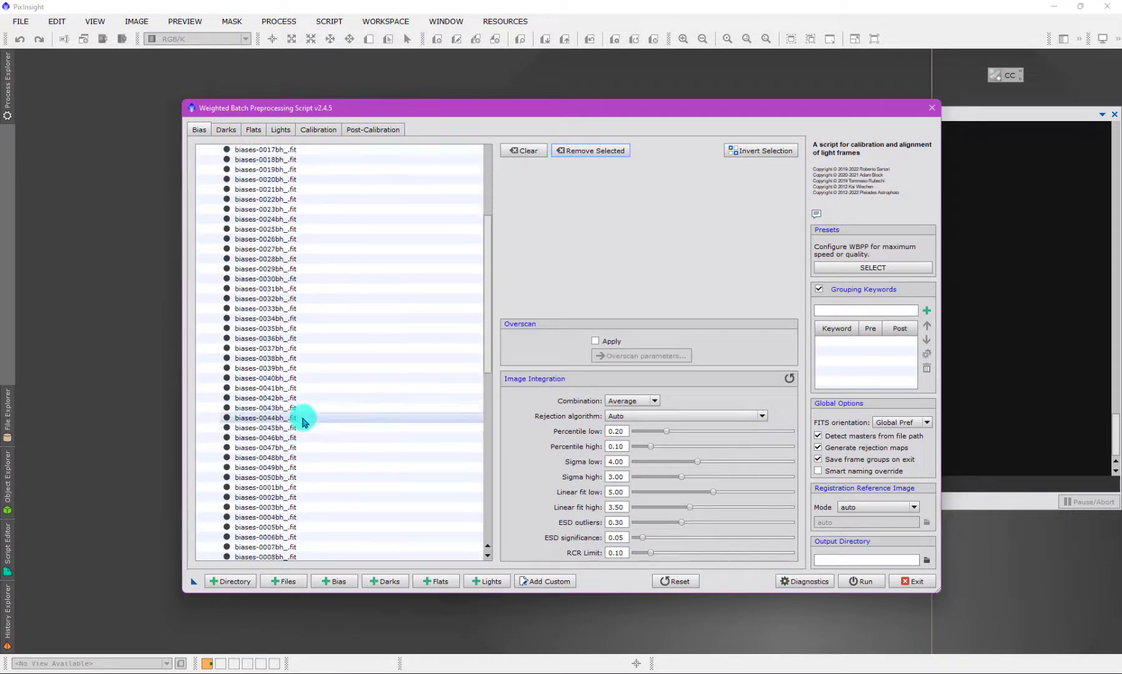
scroll(304, 381, up, 3)
click(319, 130)
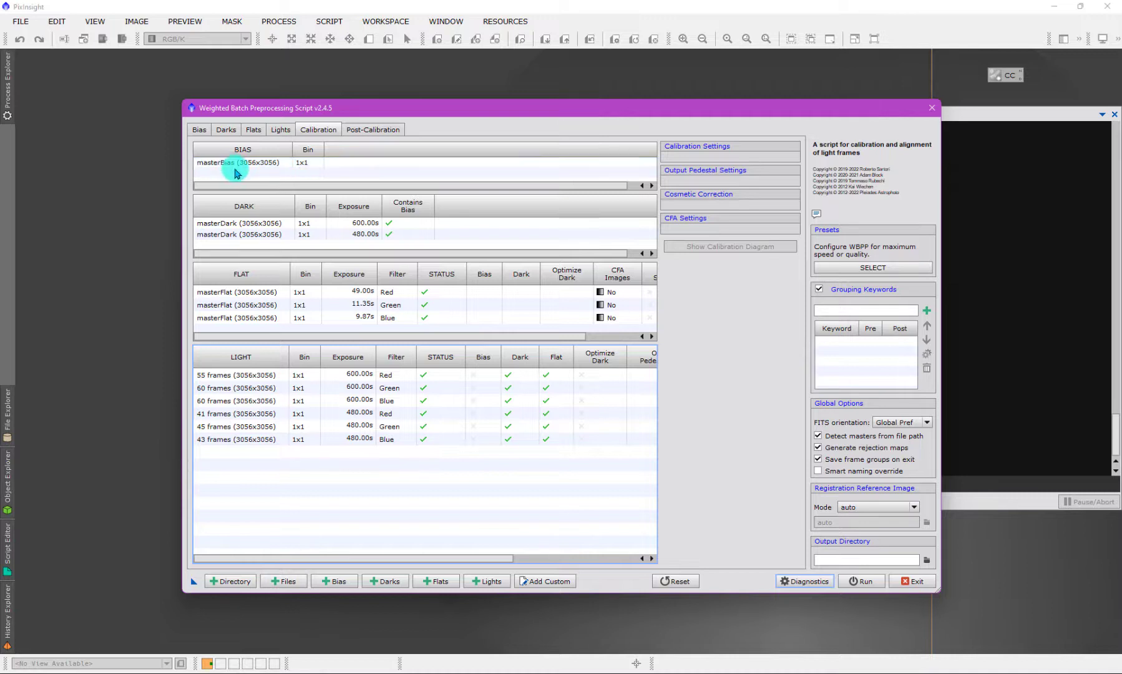
Inspect the 480.00s master dark, a bias frame and the light frames list, returning to Calibration
click(244, 236)
click(199, 130)
click(288, 230)
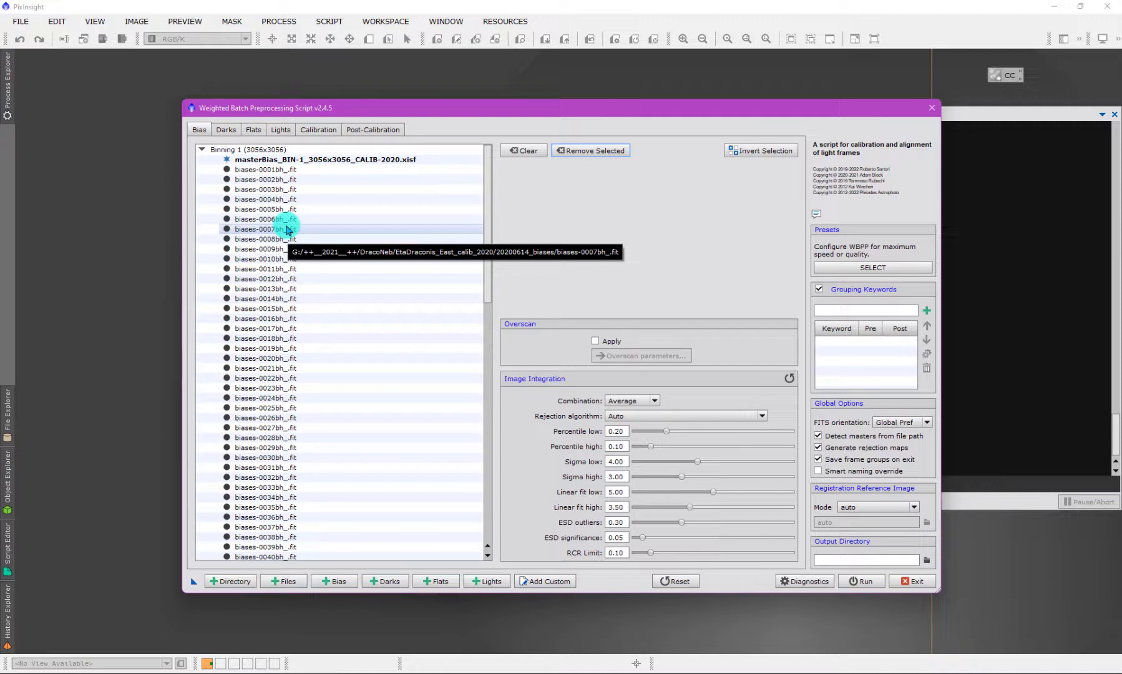
click(282, 131)
click(318, 130)
Select the Green master flat and widen the script window left and right to show every column
click(332, 306)
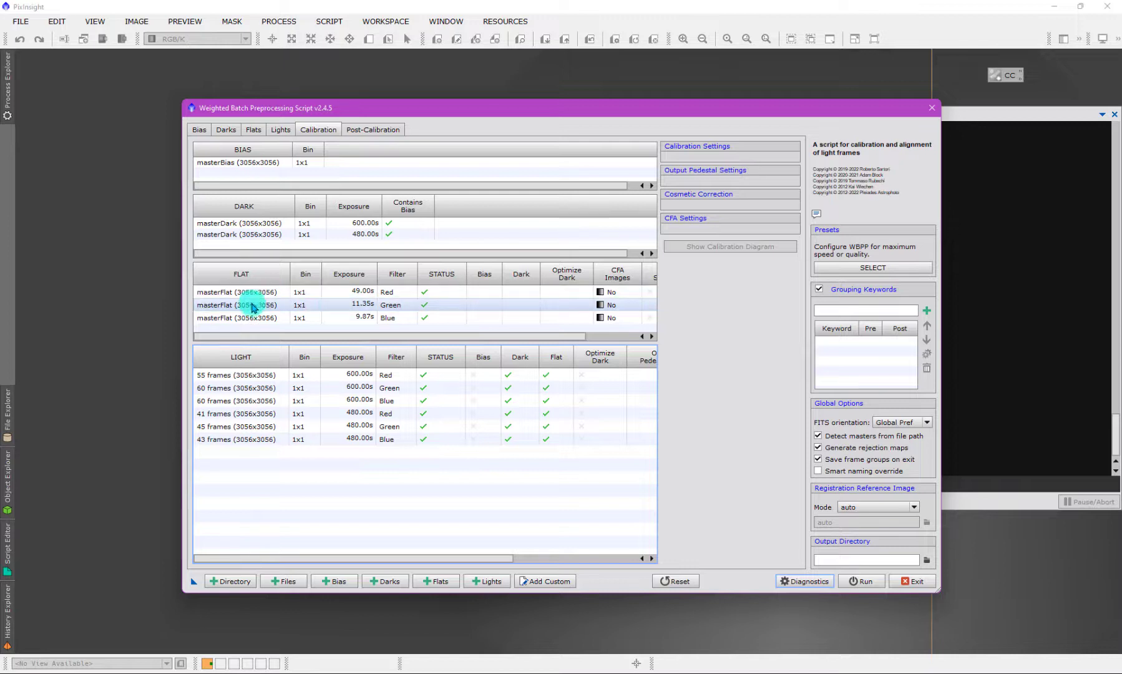
drag(175, 321, 91, 320)
drag(940, 307, 1065, 306)
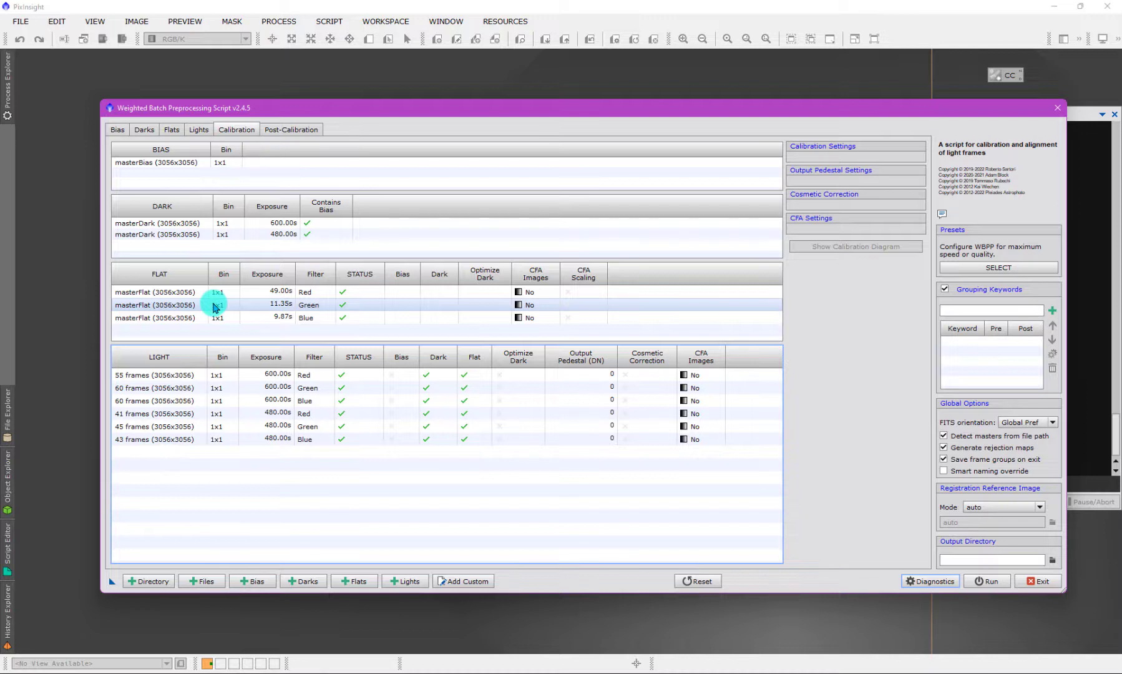
Select the Green masterFlat row to see which light groups it calibrates
click(216, 305)
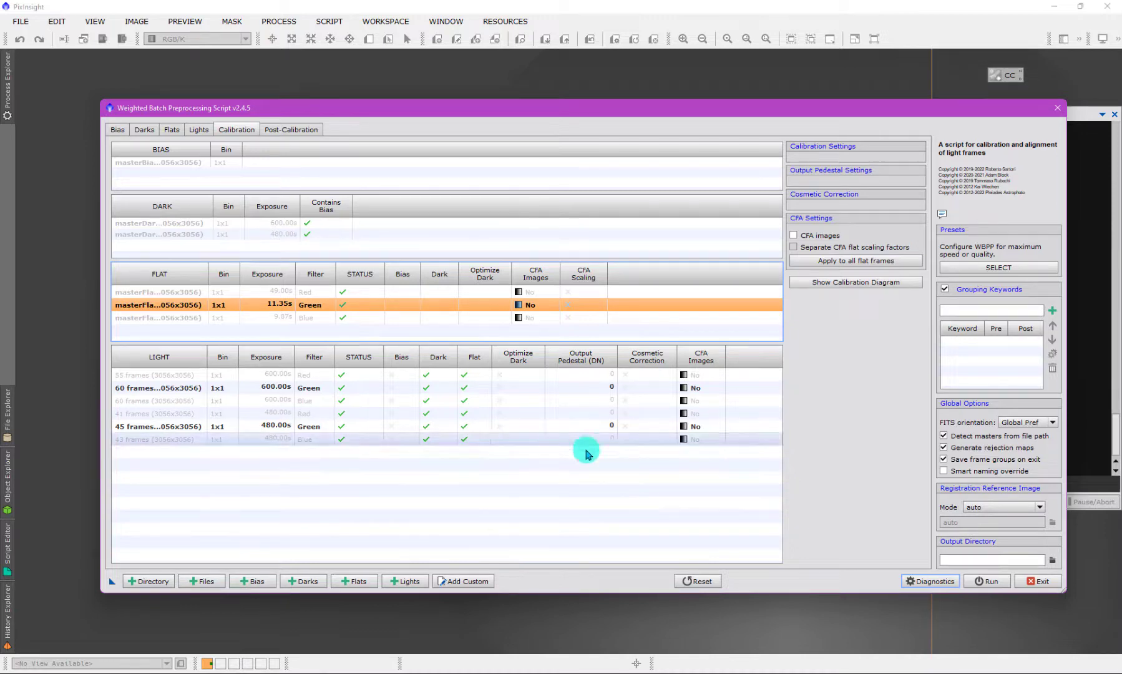
Close the script and open masterBias_BIN-1_3056x3056_CALIB-2020.xisf from the master folder
click(1030, 581)
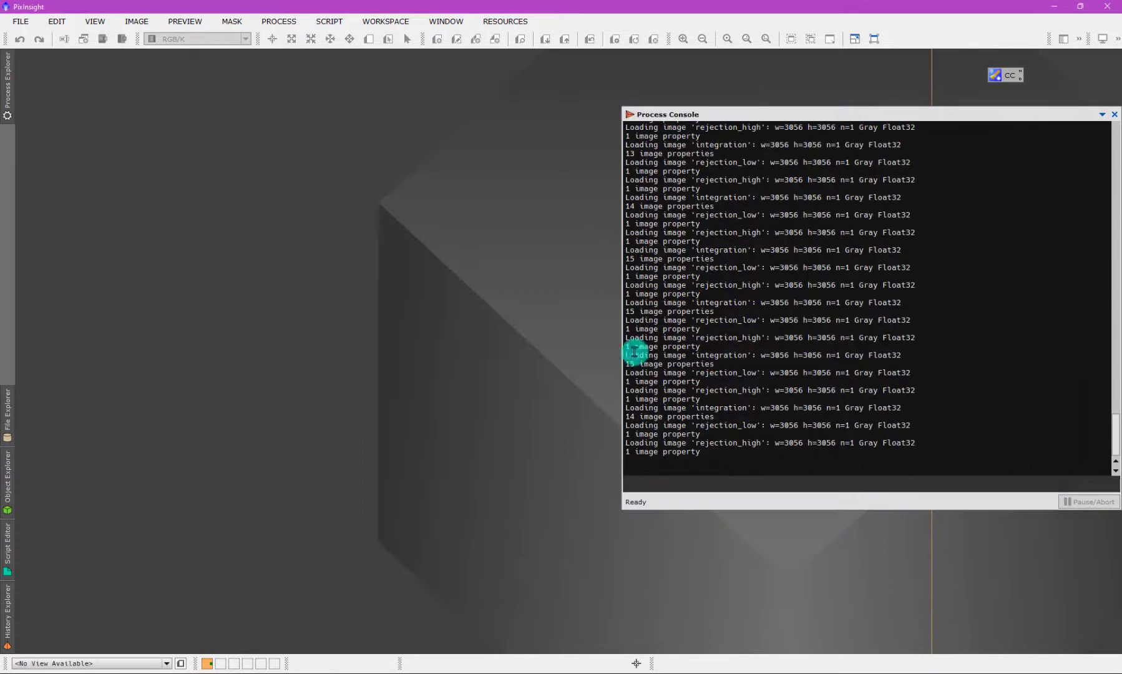
double_click(255, 187)
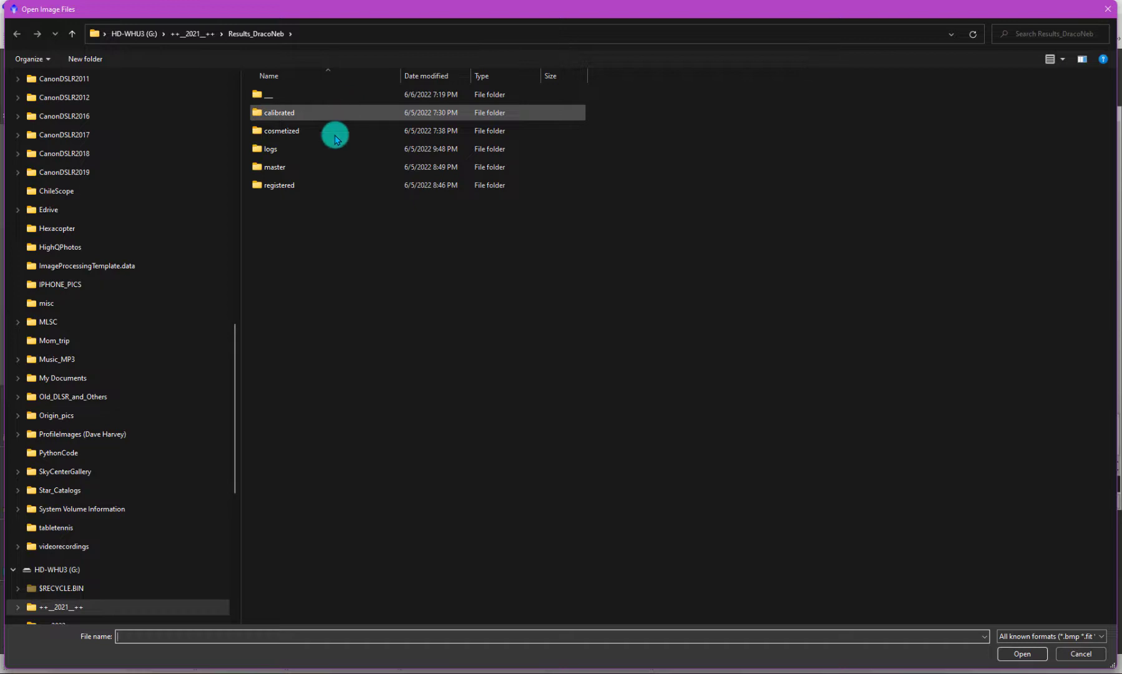
double_click(317, 167)
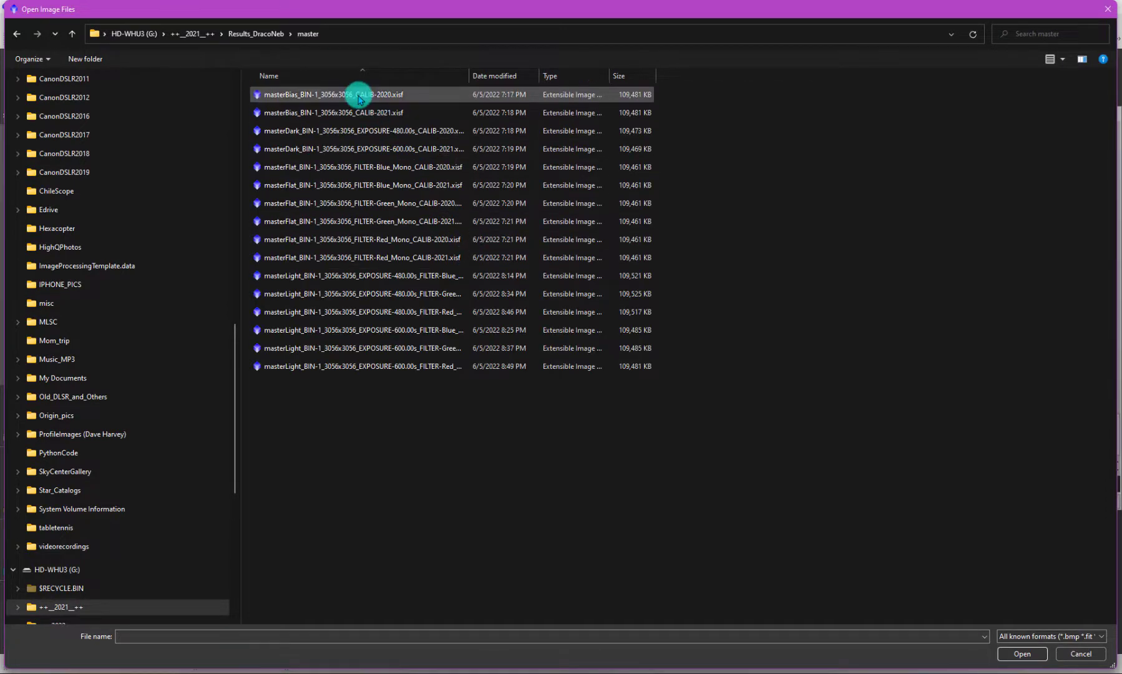
double_click(360, 97)
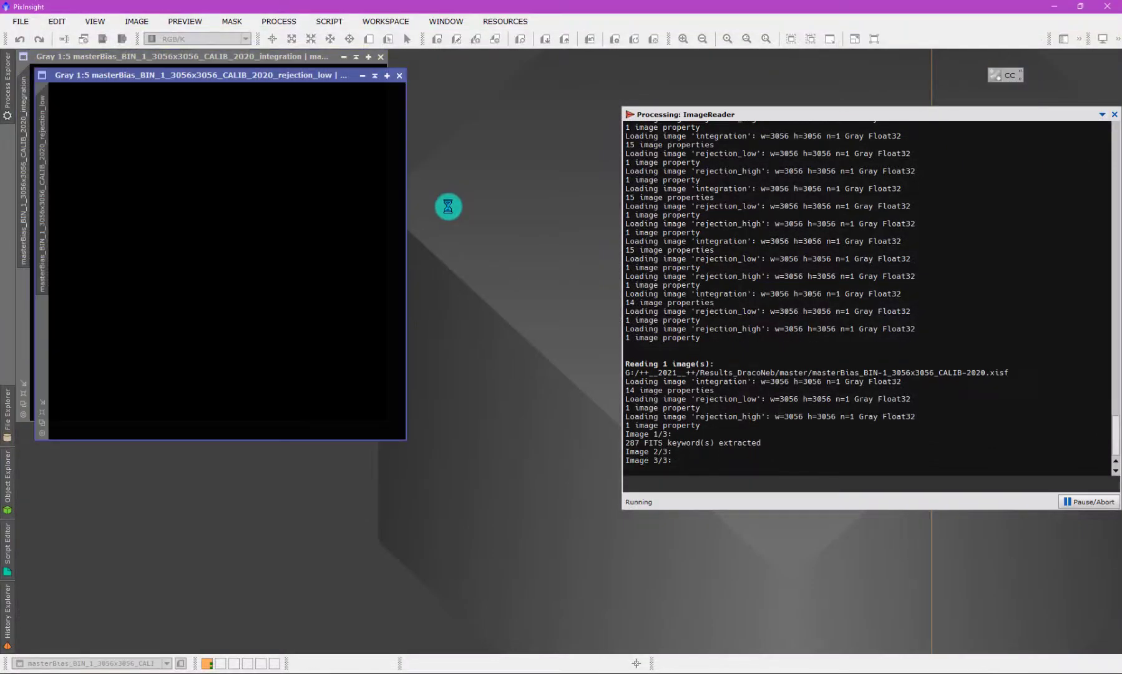
Close rejection_low and STF auto-stretch the bias integration image
click(399, 75)
key(ctrl+a)
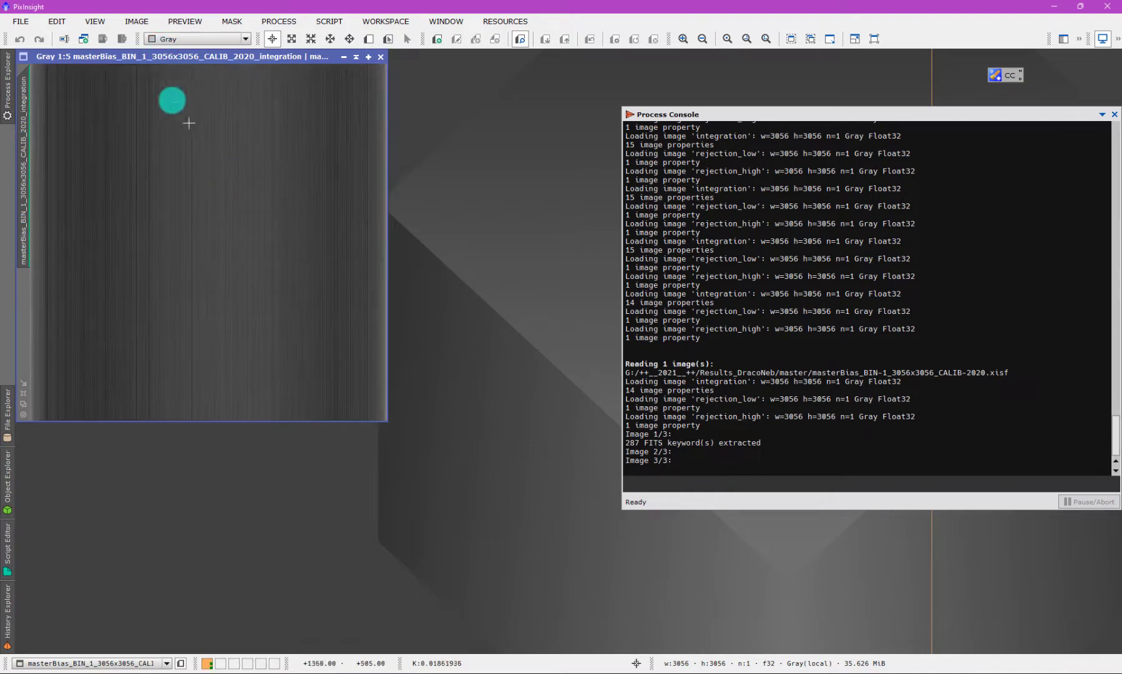
click(21, 21)
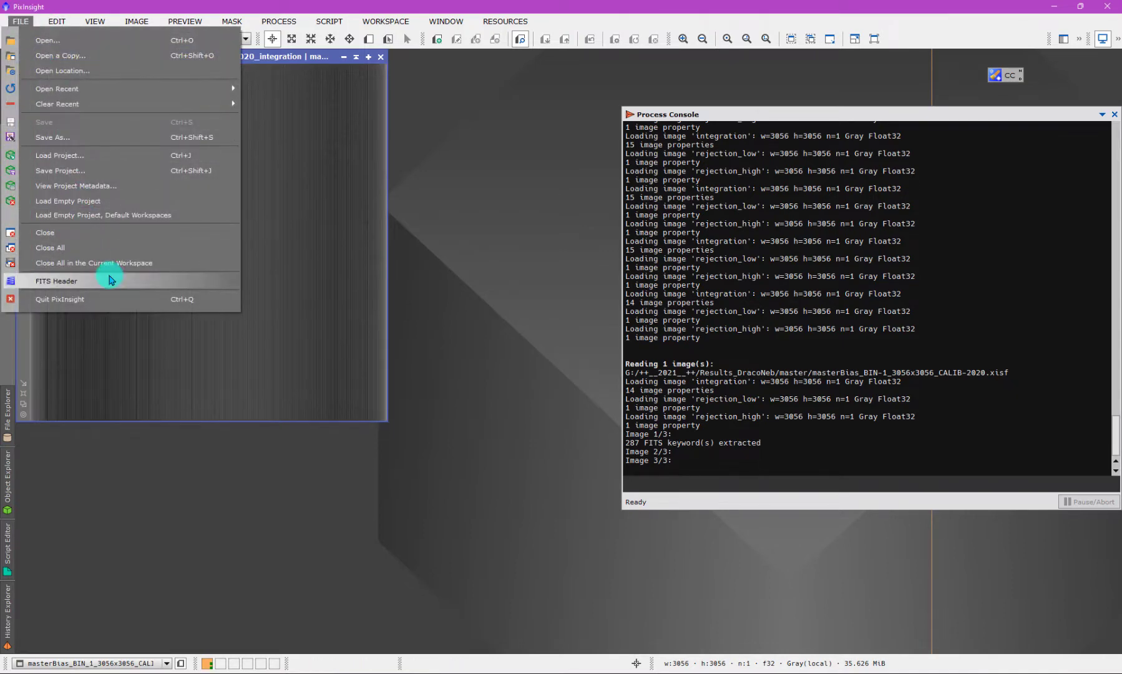
Read the master bias FITS header, close it, and bring up the DracoNeb Explorer window
click(113, 281)
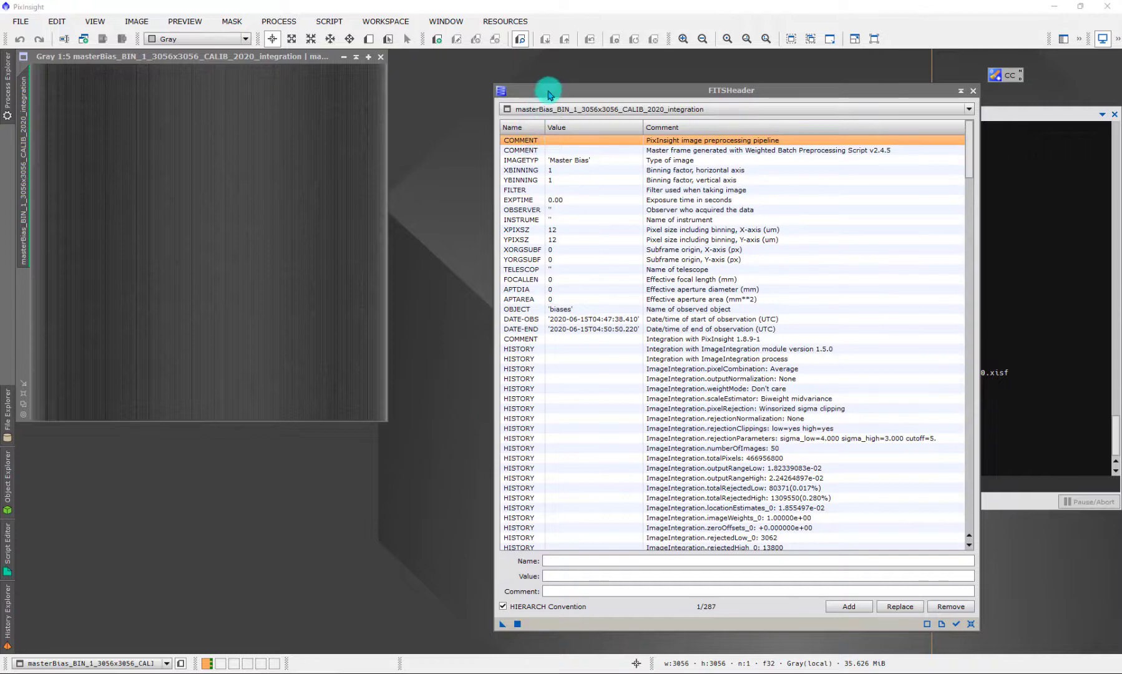
drag(547, 87, 461, 76)
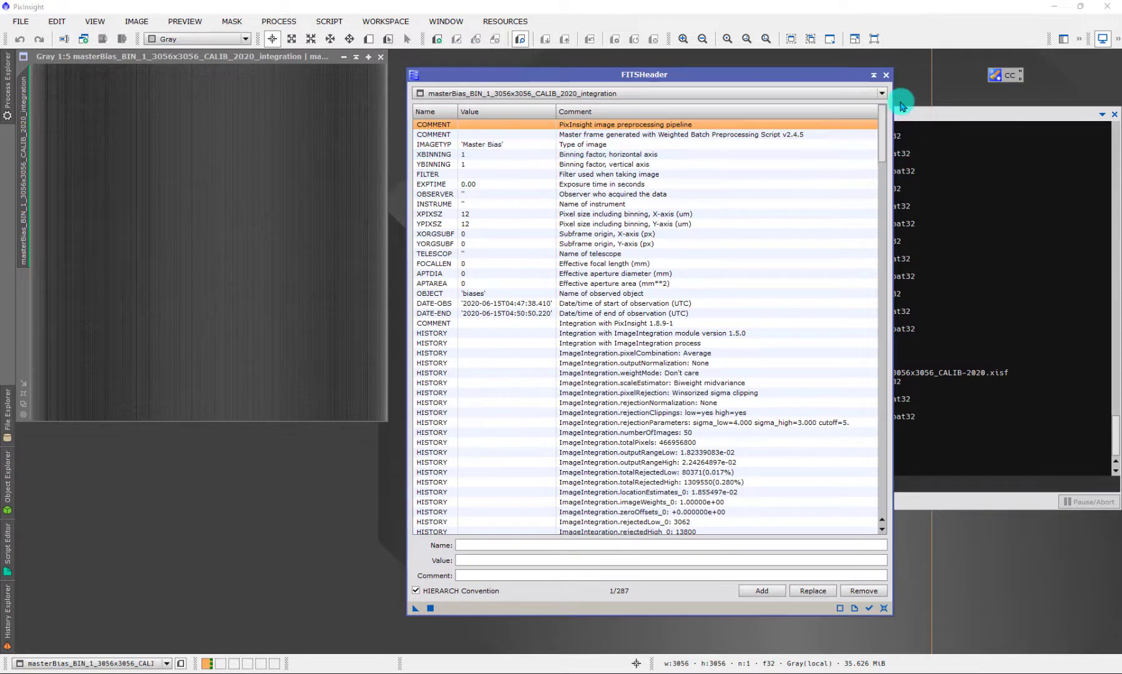
click(886, 75)
click(441, 633)
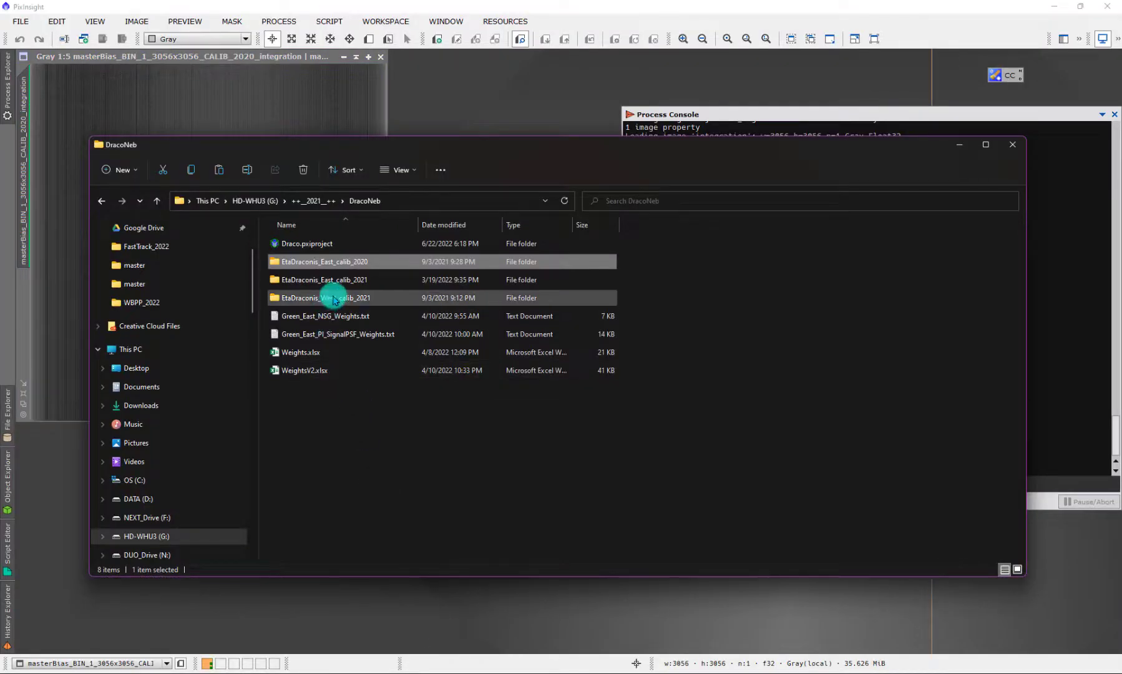
Browse to Results_DracoNeb\master and copy the 2020 master bias file
click(312, 200)
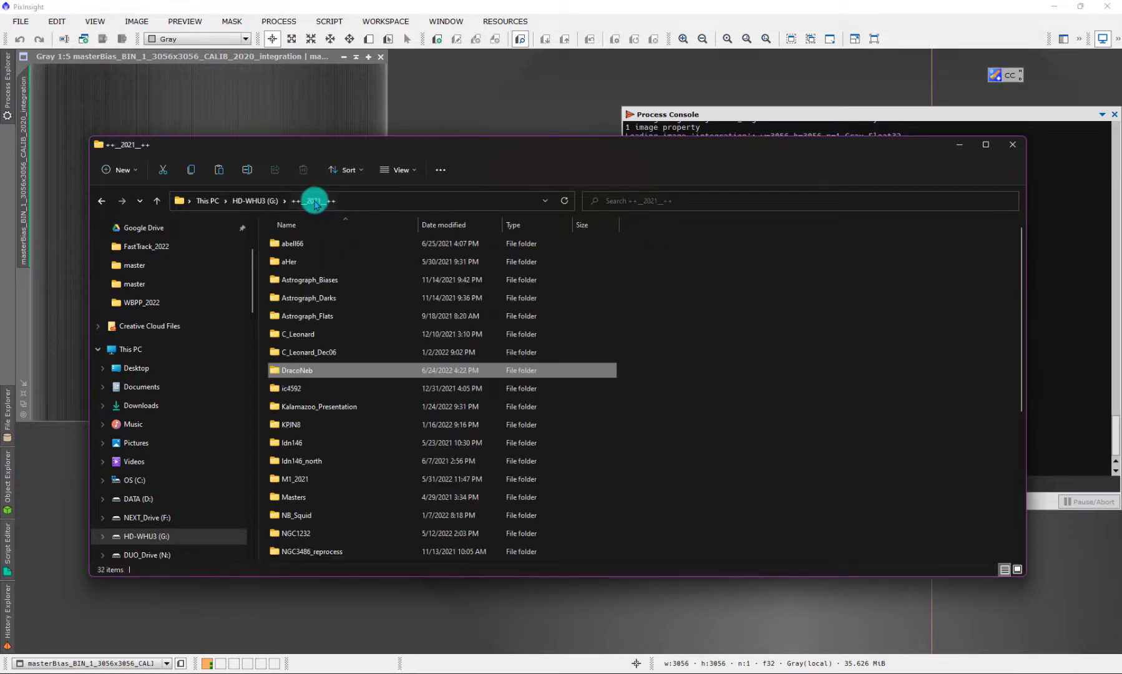
click(262, 201)
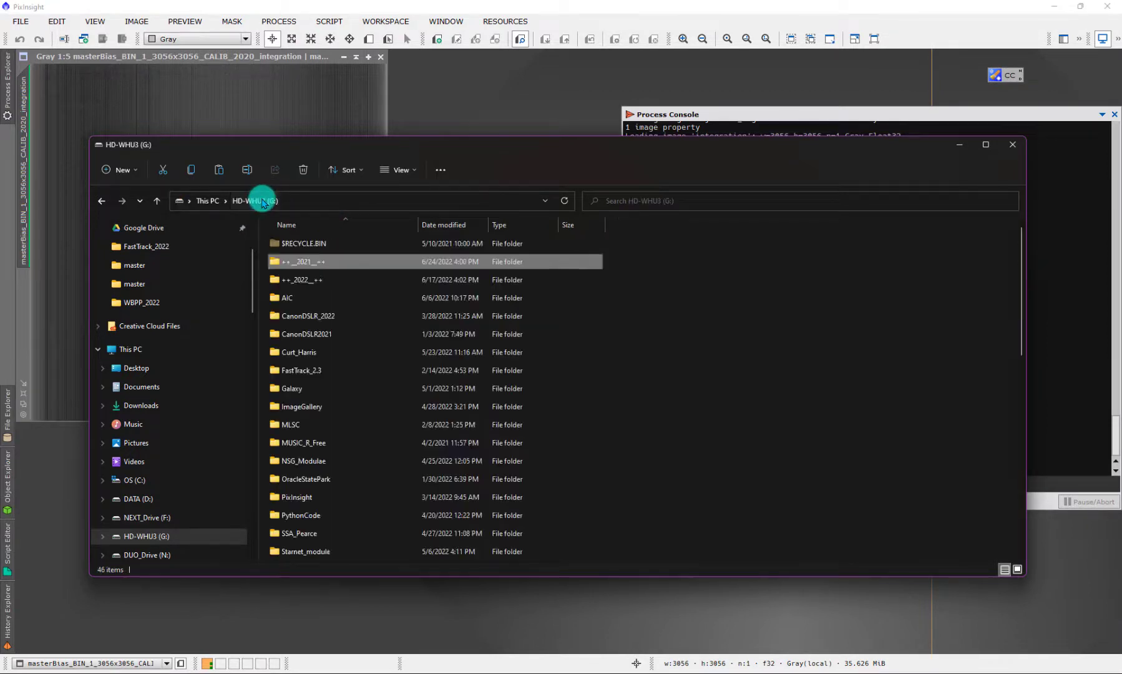
double_click(309, 267)
scroll(366, 477, down, 5)
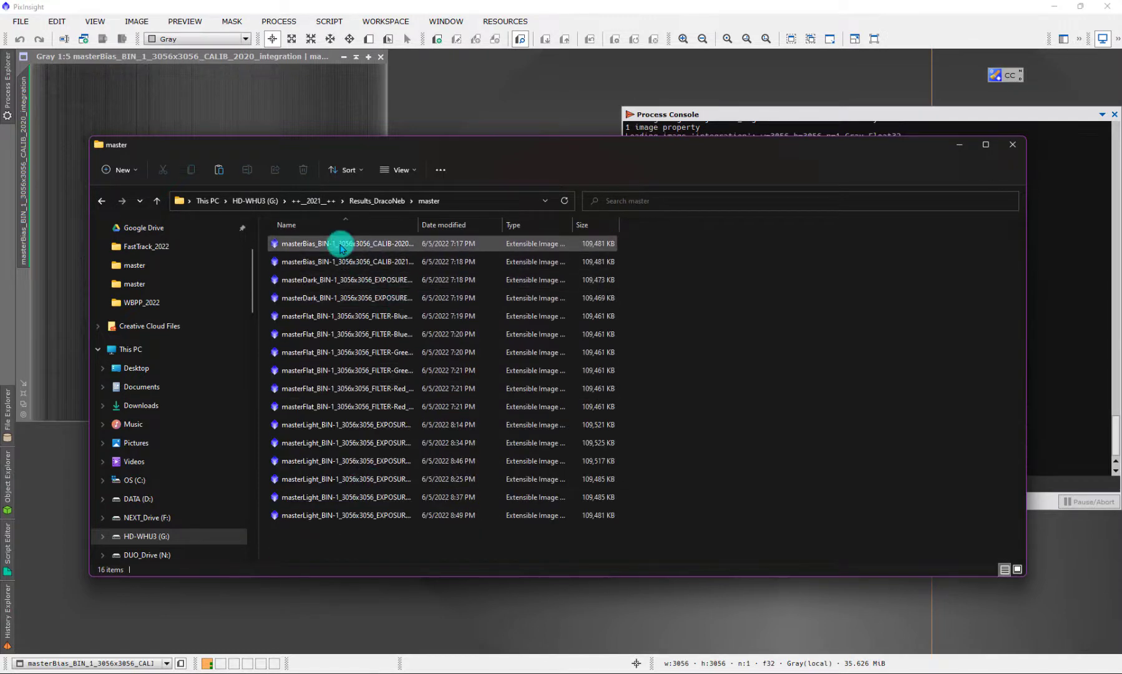
click(340, 245)
right_click(340, 248)
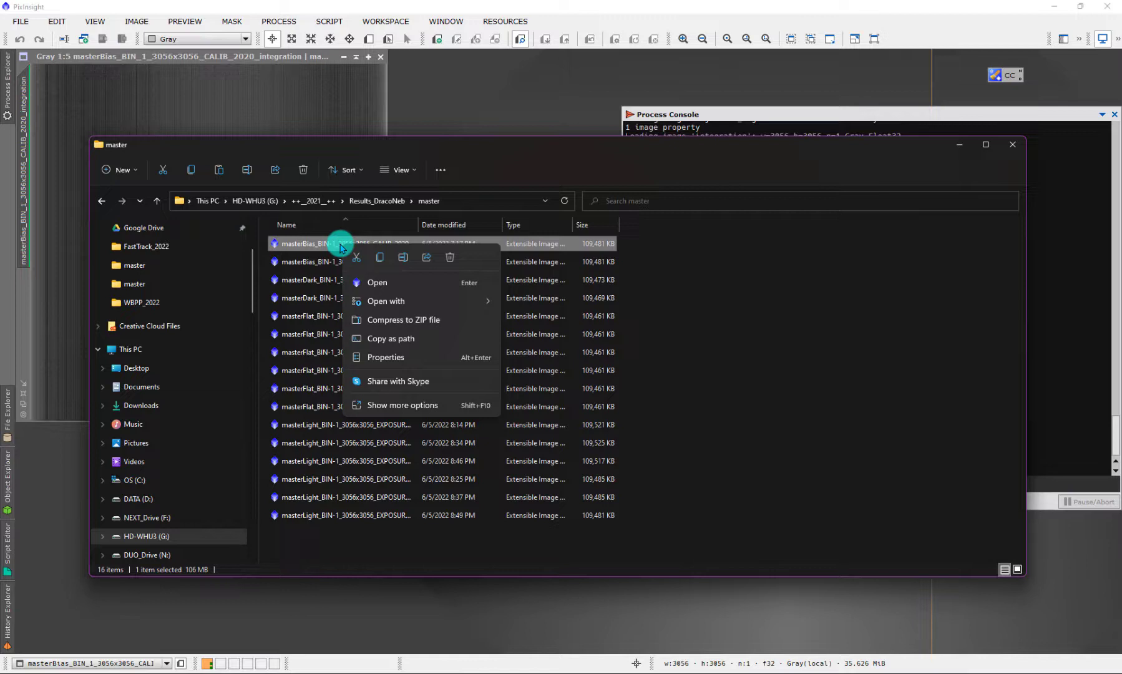
click(375, 214)
Paste the master bias copy into the Results_DracoNeb folder
click(373, 200)
click(430, 429)
right_click(428, 431)
key(Escape)
key(ctrl+v)
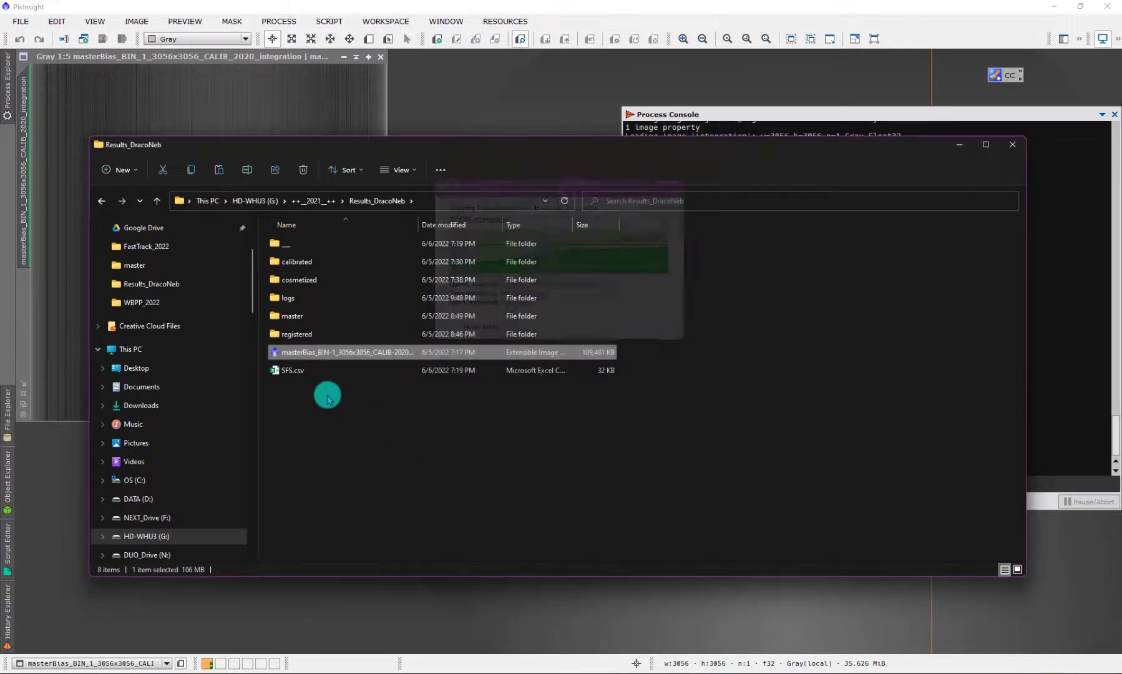
Rename the copy to Bias_BIN-1_3056x3056_CALIB-2020.xisf by removing the 'master' prefix
click(318, 353)
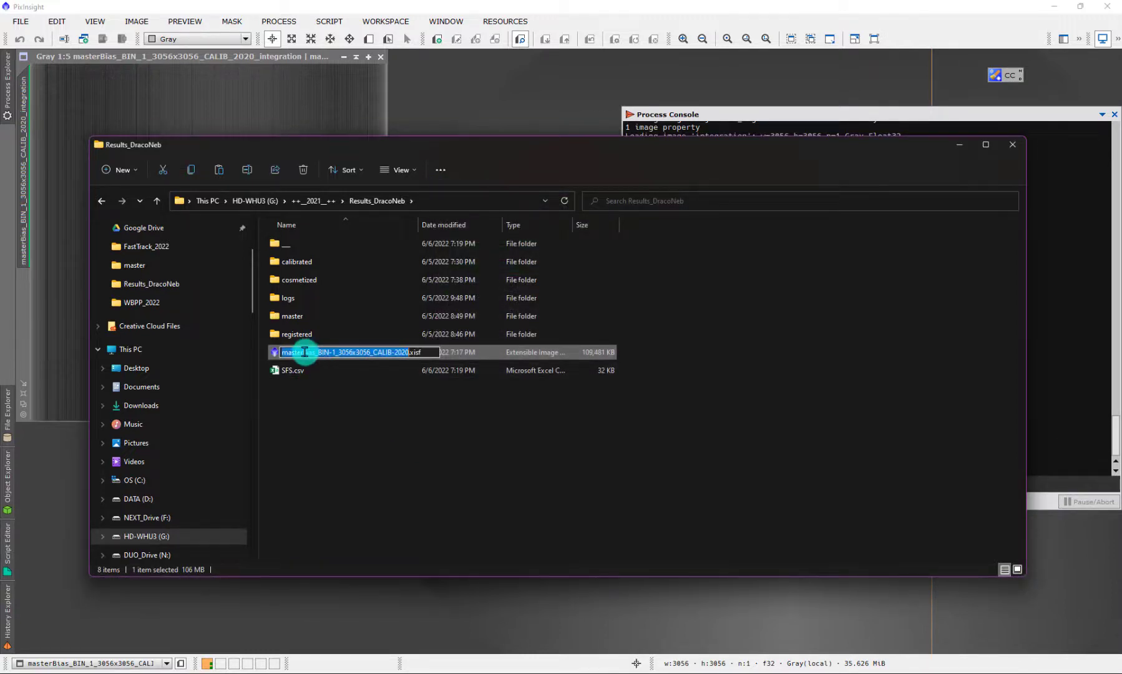
key(BackSpace)
key(BackSpace)
key(BackSpace)
key(BackSpace)
key(BackSpace)
key(BackSpace)
click(400, 495)
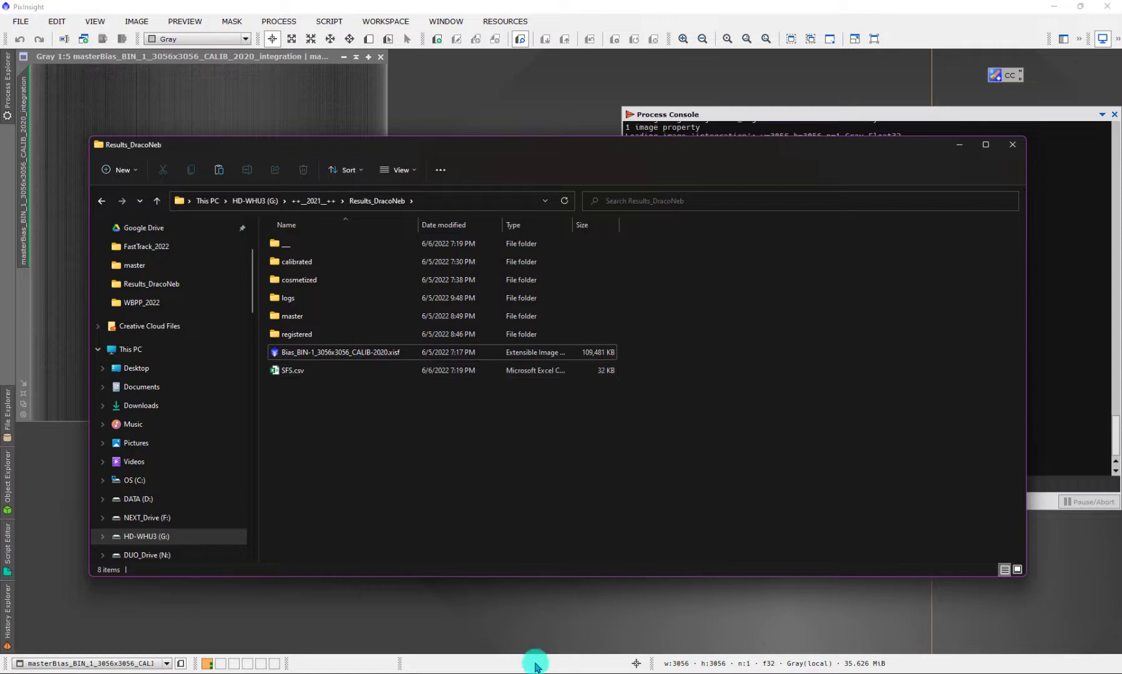
mouse_move(444, 665)
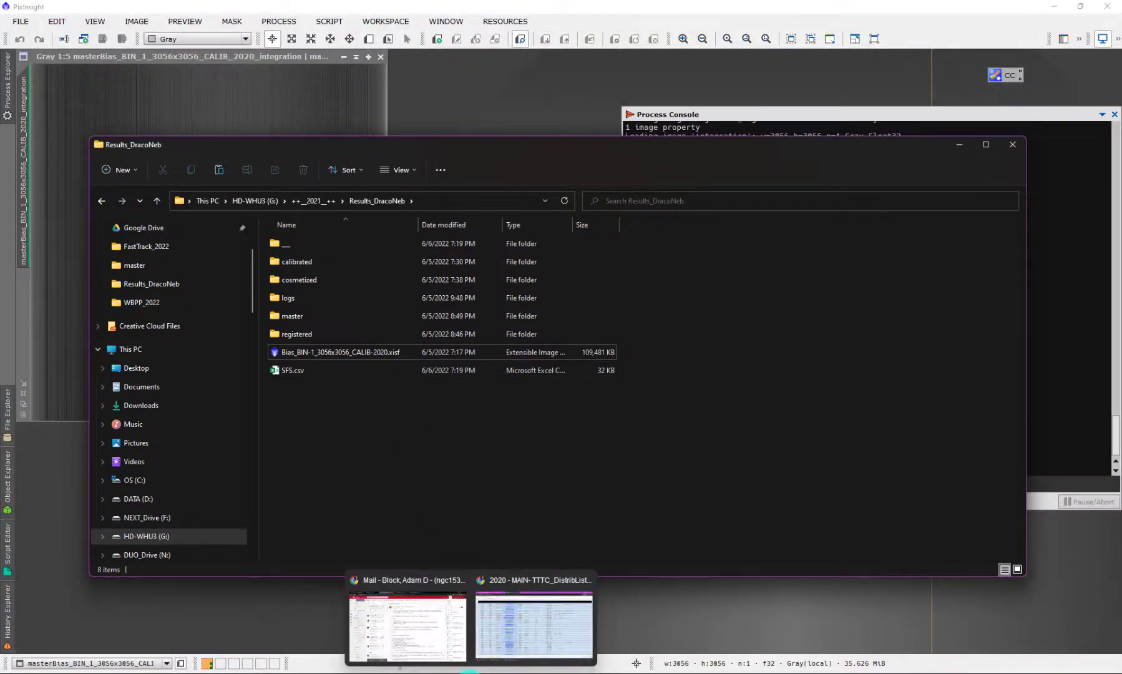
Relaunch the batch preprocessing script from PixInsight's Script menu
click(621, 611)
click(291, 21)
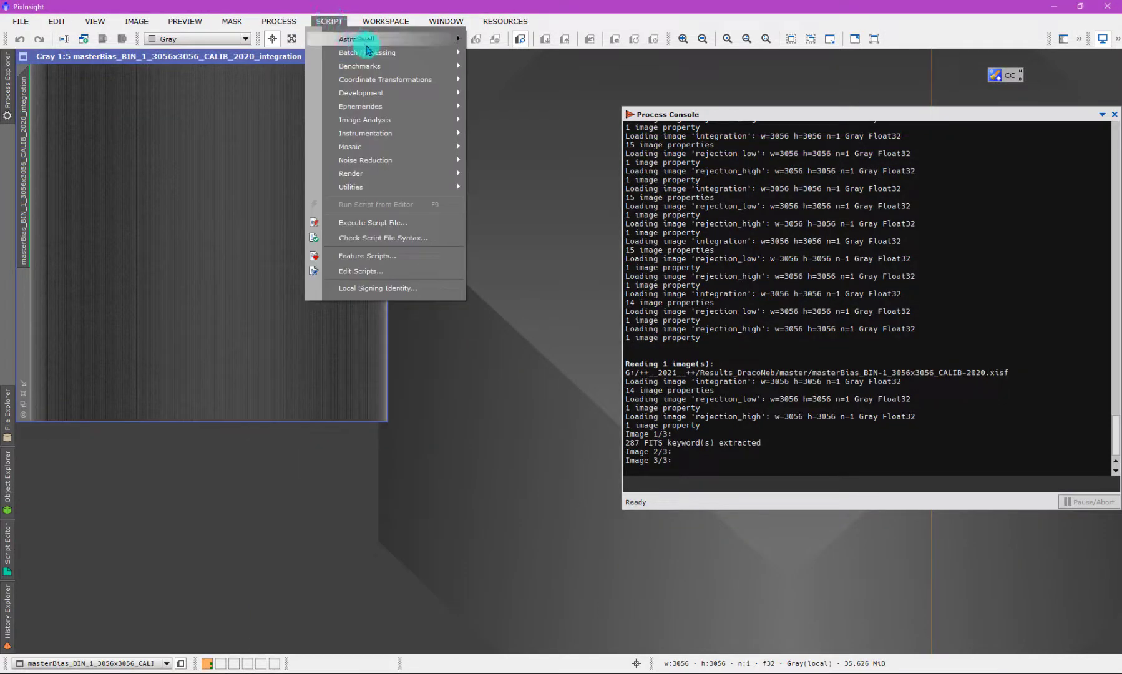
mouse_move(374, 52)
click(552, 179)
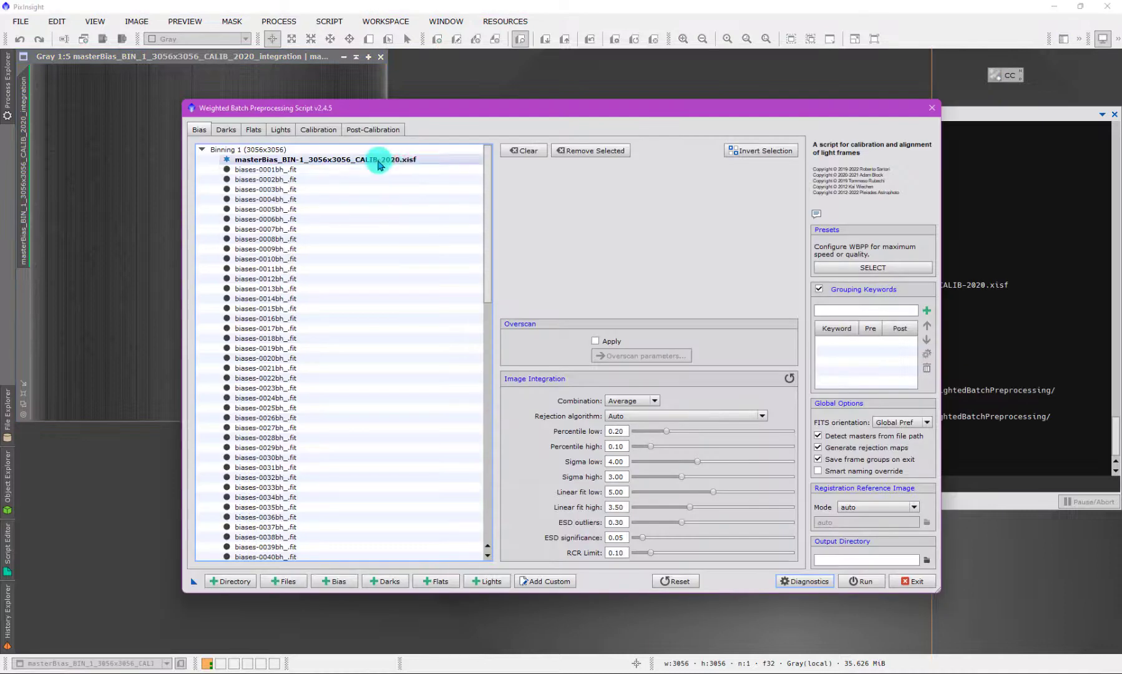
Replace the master bias entry with Bias_BIN-1_3056x3056_CALIB-2020.xisf from Results_DracoNeb
click(378, 160)
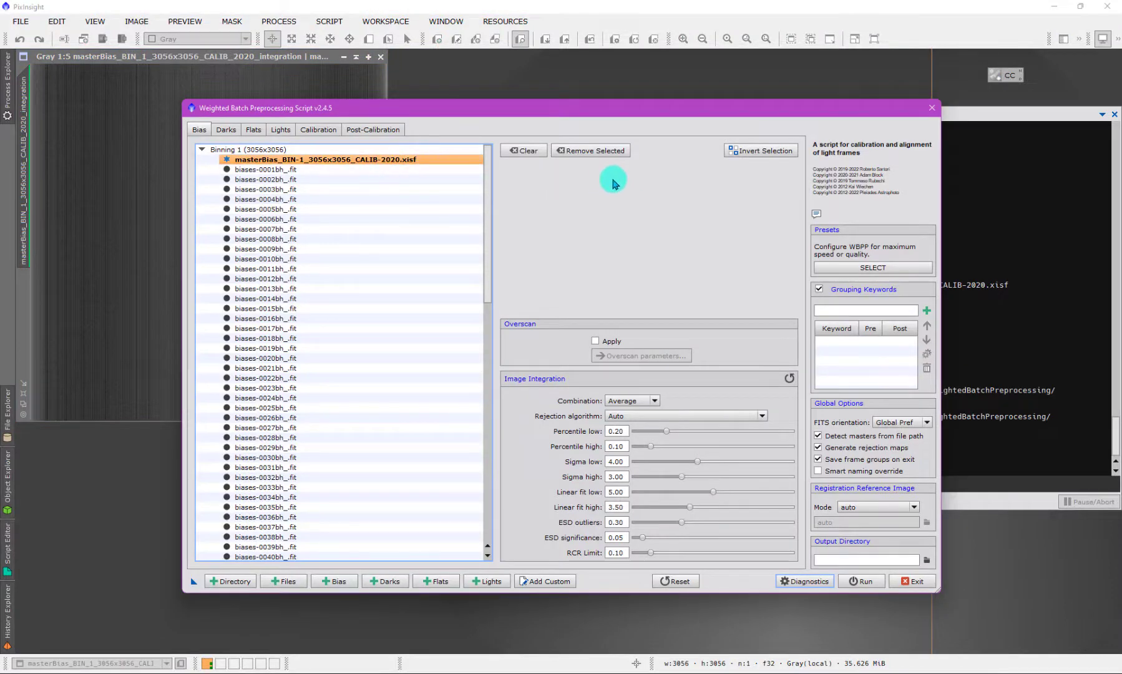
click(590, 156)
click(292, 577)
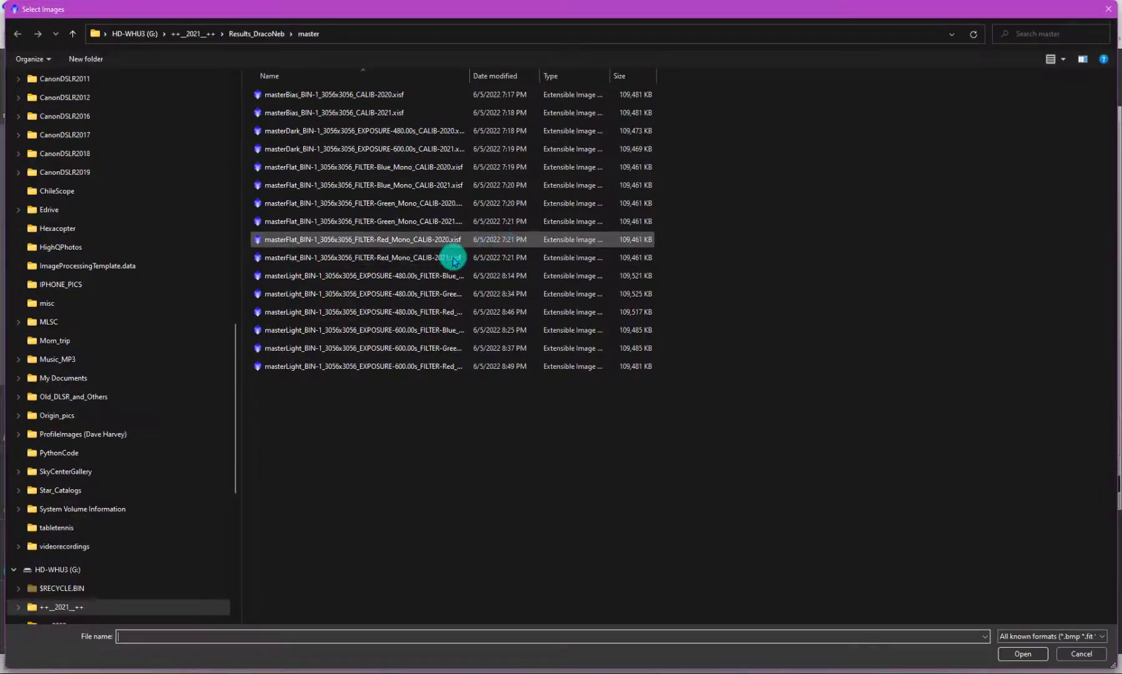
click(278, 36)
click(311, 211)
click(1023, 654)
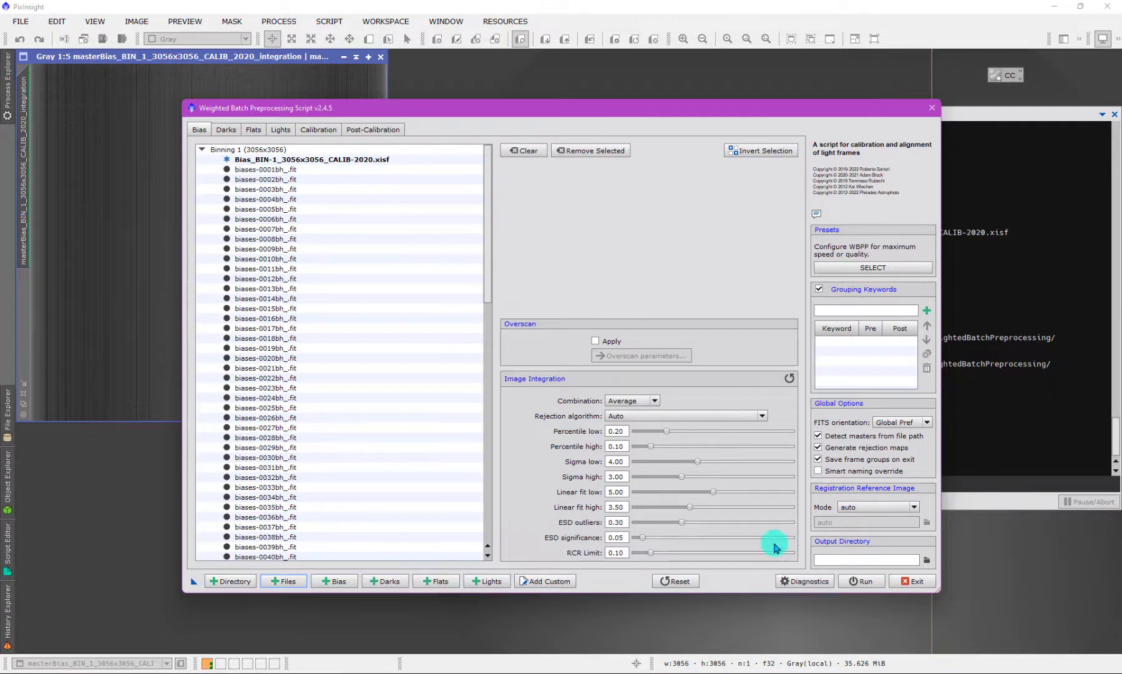
Remove the Bias_BIN-1 master bias from the bias list
click(370, 159)
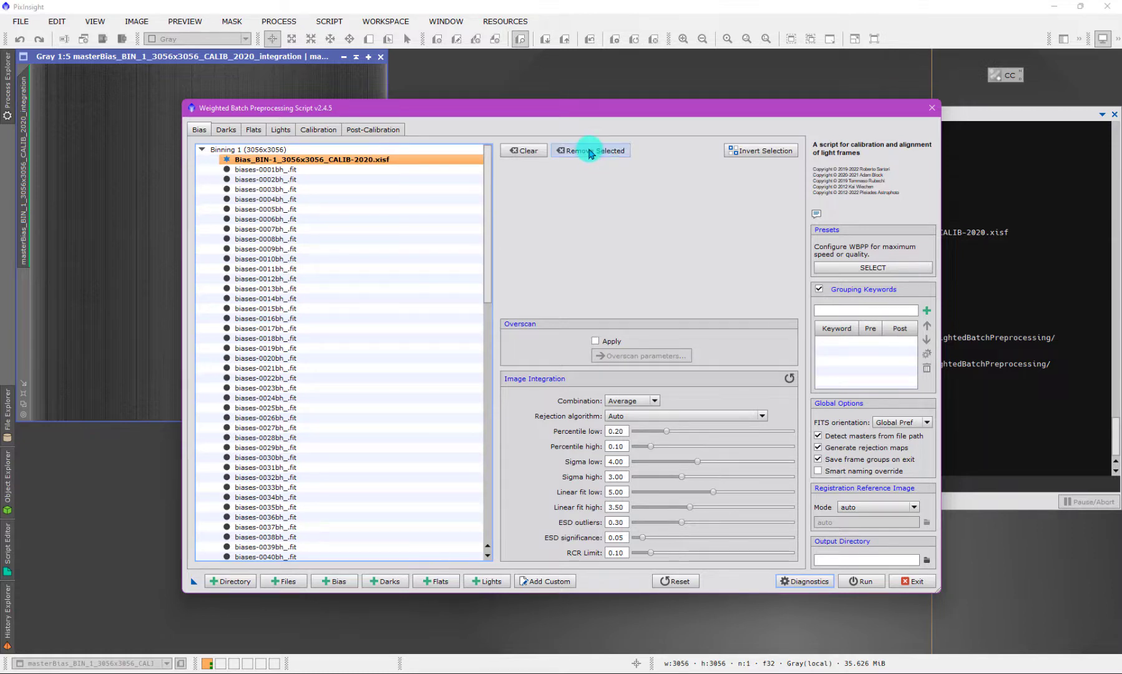
click(589, 153)
click(294, 172)
Remove the Blue and Green master flats from the flat frame list
click(253, 129)
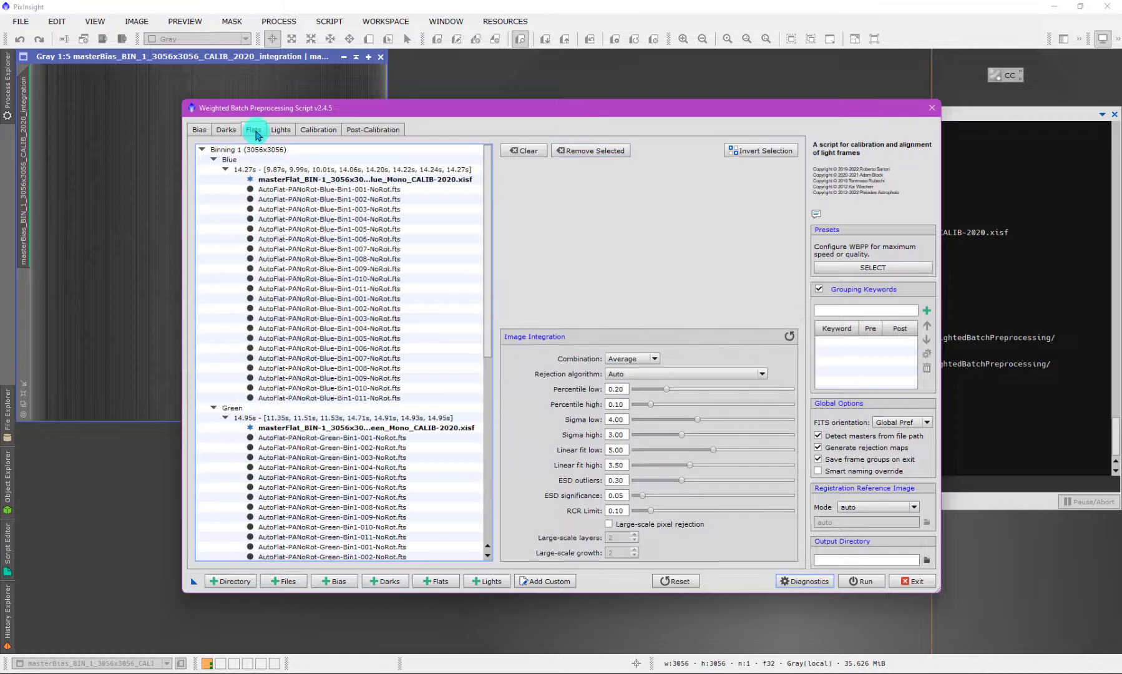
click(346, 180)
ctrl+click(375, 428)
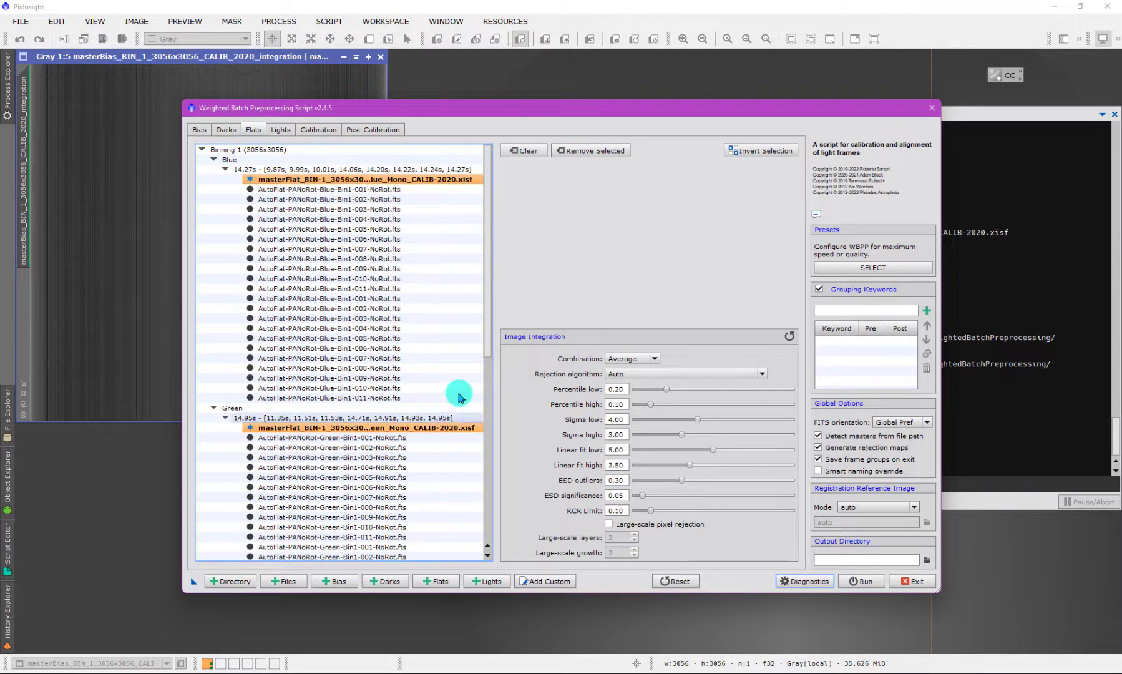
drag(490, 321, 463, 445)
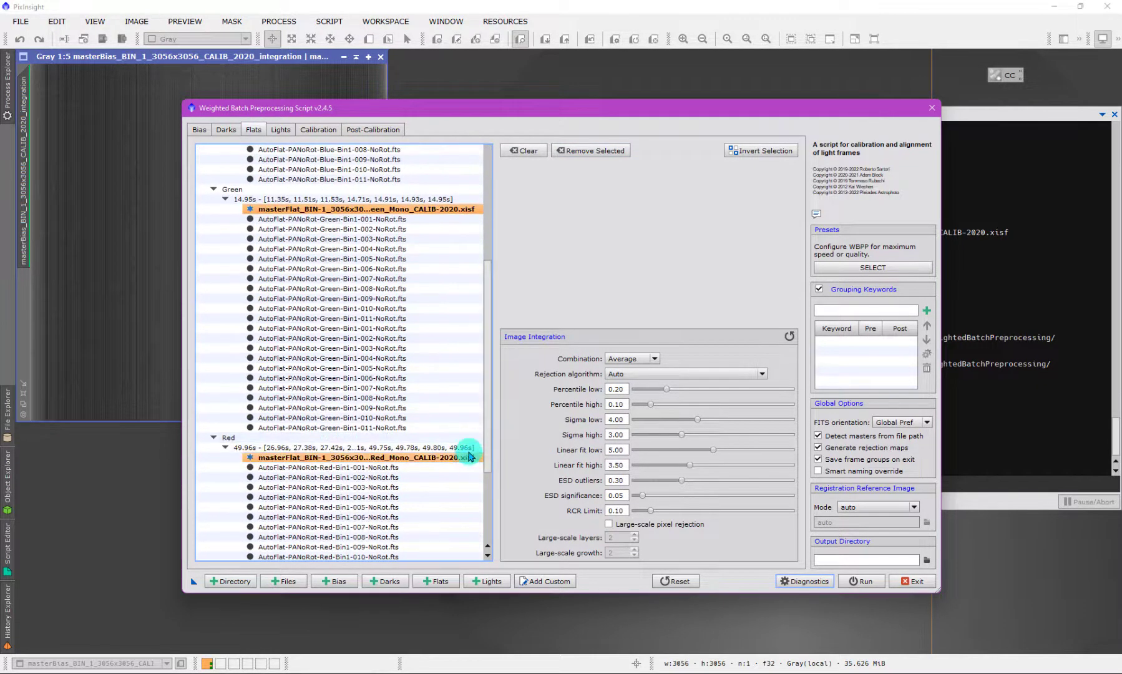
click(590, 151)
Remove the 480s and 600s master darks, then bring up File Explorer at Results_DracoNeb
click(226, 130)
click(387, 169)
ctrl+click(450, 536)
click(605, 151)
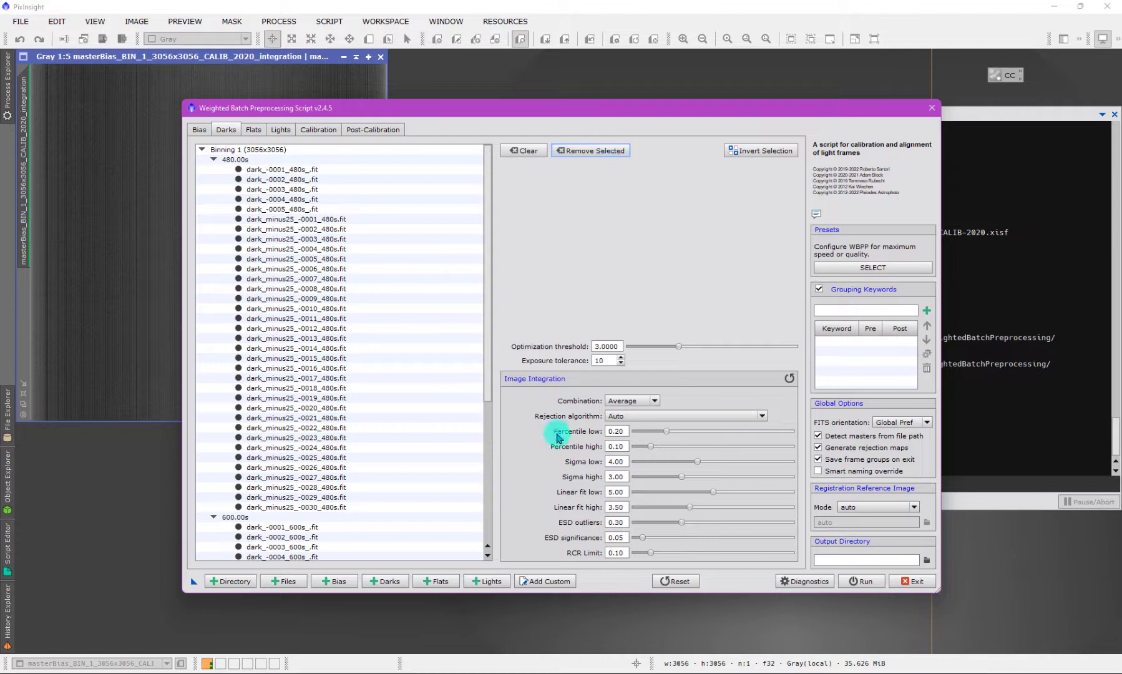
click(453, 672)
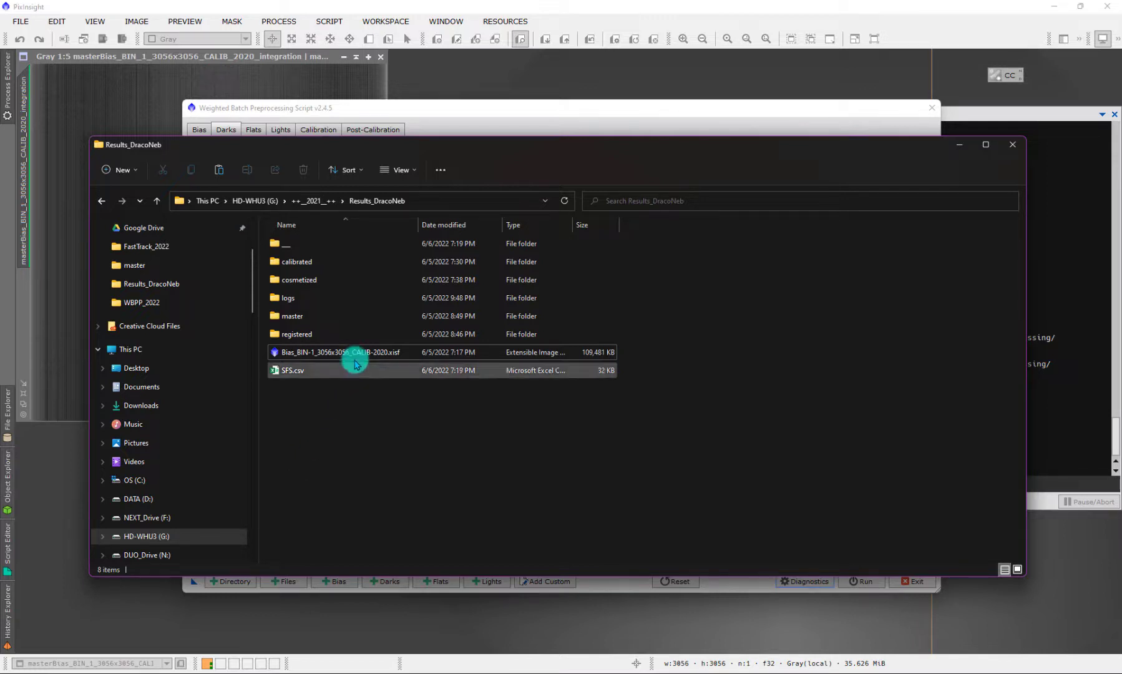
Delete the Bias_BIN-1 file and browse to DracoNeb's 20200613_Autoflat folder
click(357, 353)
key(Delete)
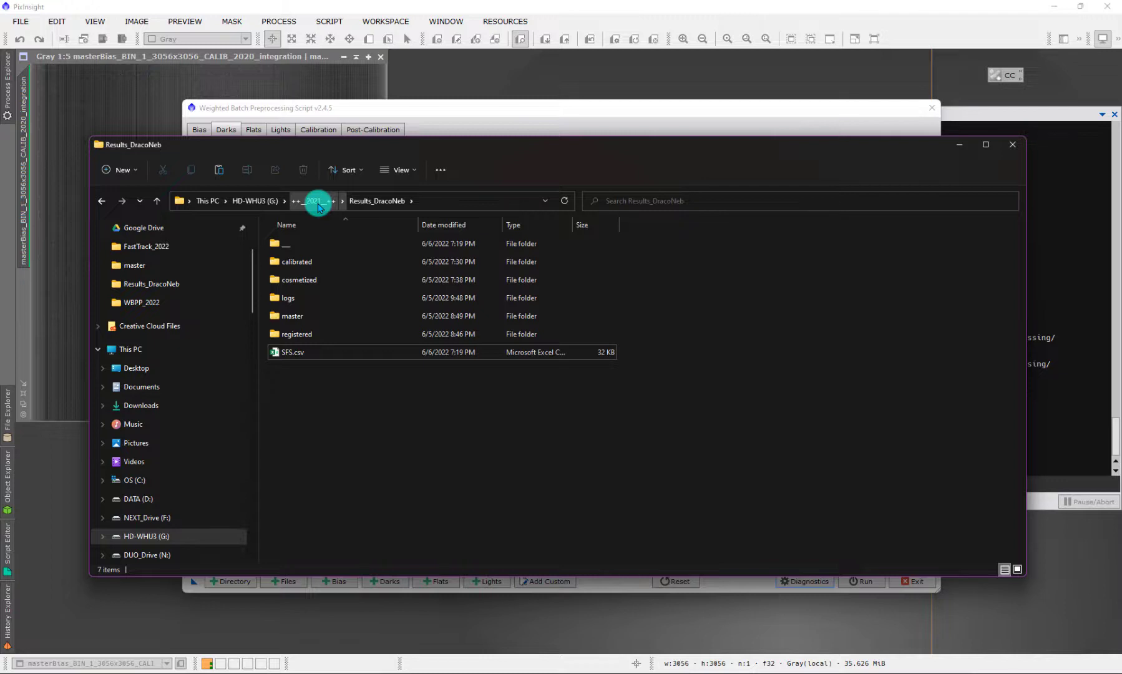
click(316, 201)
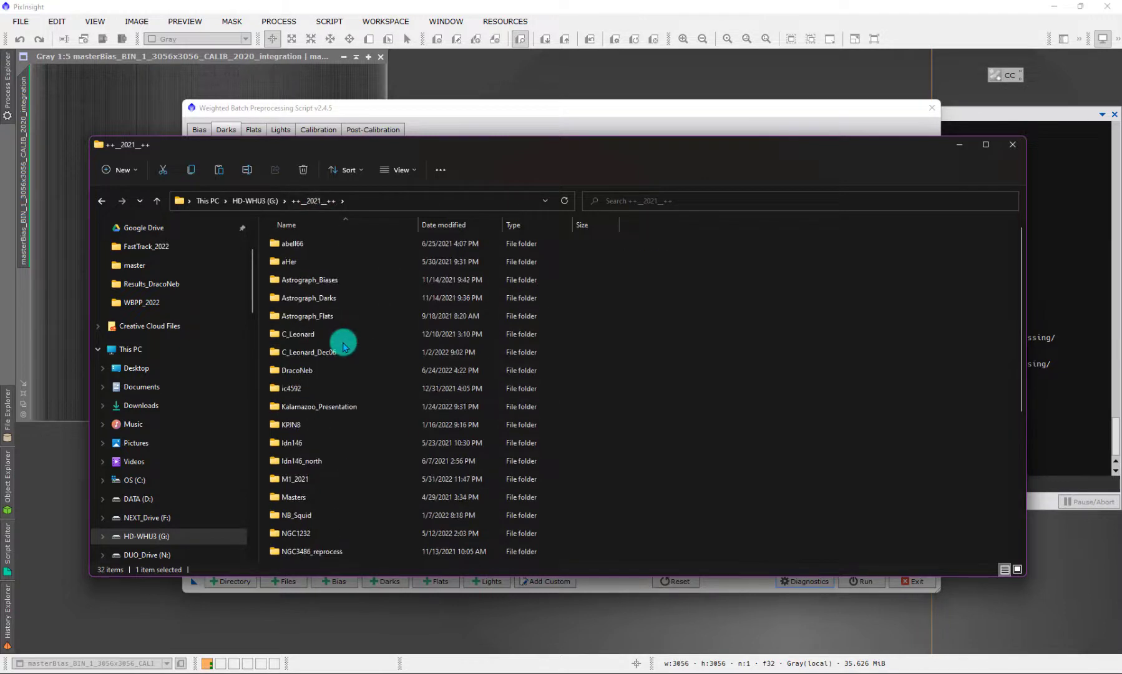
double_click(344, 369)
double_click(370, 262)
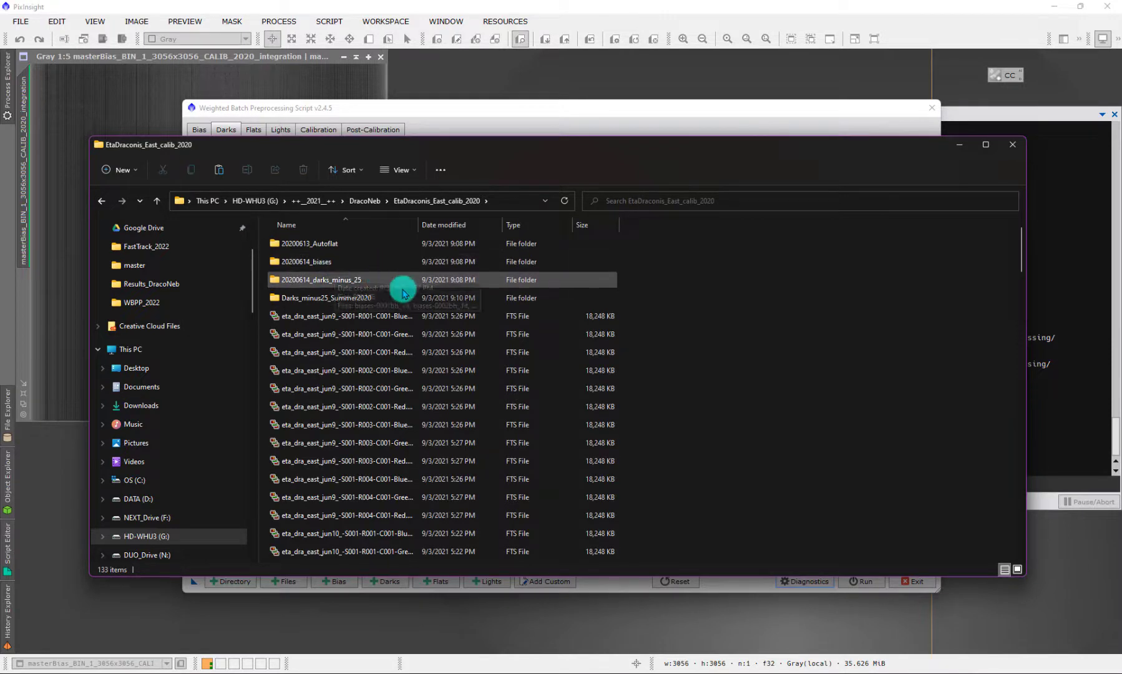
double_click(325, 249)
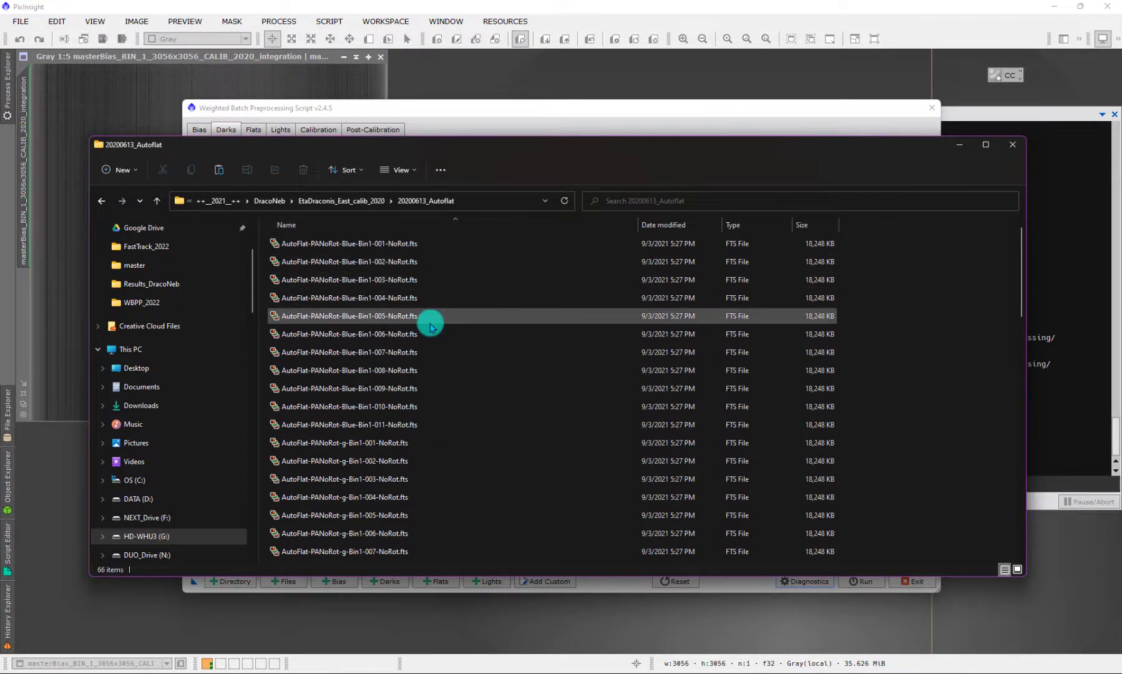
Select and copy one Blue, one Green and one Red AutoFlat frame
scroll(460, 476, down, 4)
click(429, 515)
click(393, 464)
scroll(504, 493, down, 4)
ctrl+click(505, 498)
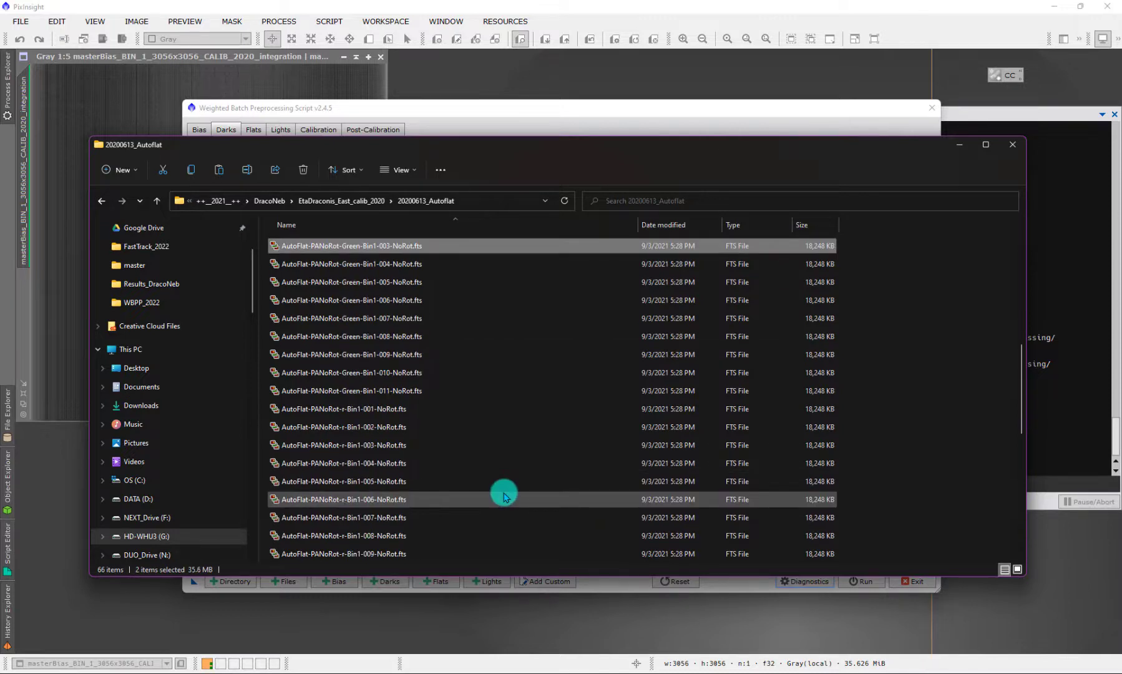
scroll(504, 497, down, 2)
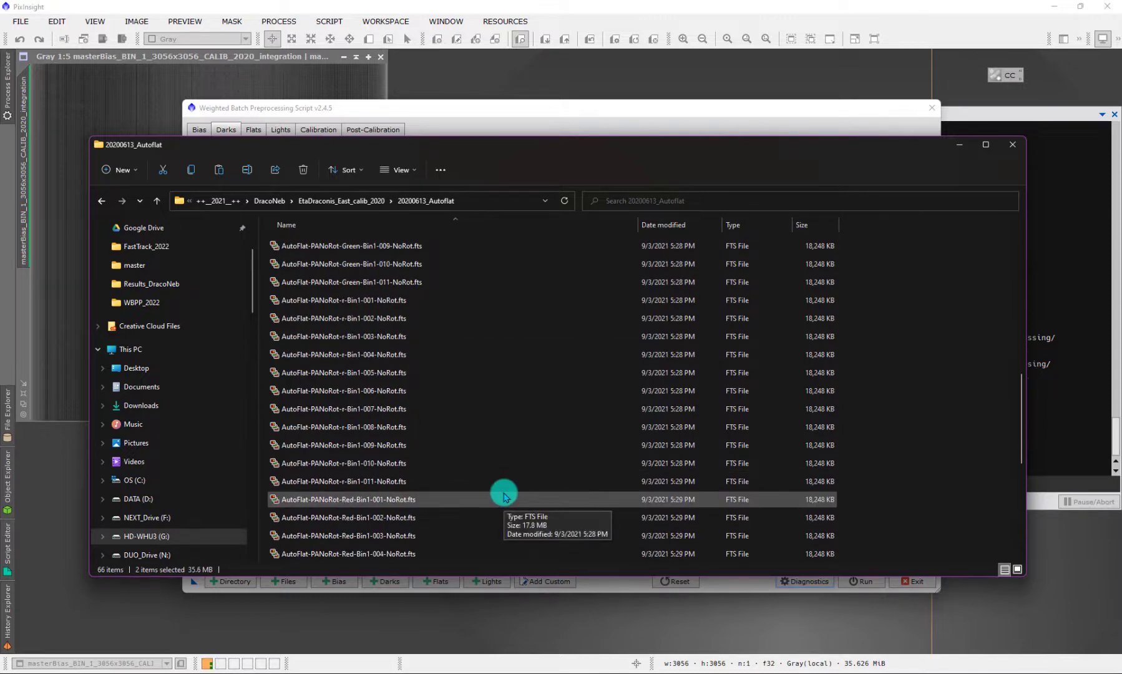
click(375, 519)
shift+click(511, 541)
shift+click(511, 553)
right_click(595, 516)
click(637, 527)
Paste the three AutoFlat copies into the DracoNeb folder and select the Blue one
click(368, 201)
click(365, 200)
right_click(416, 447)
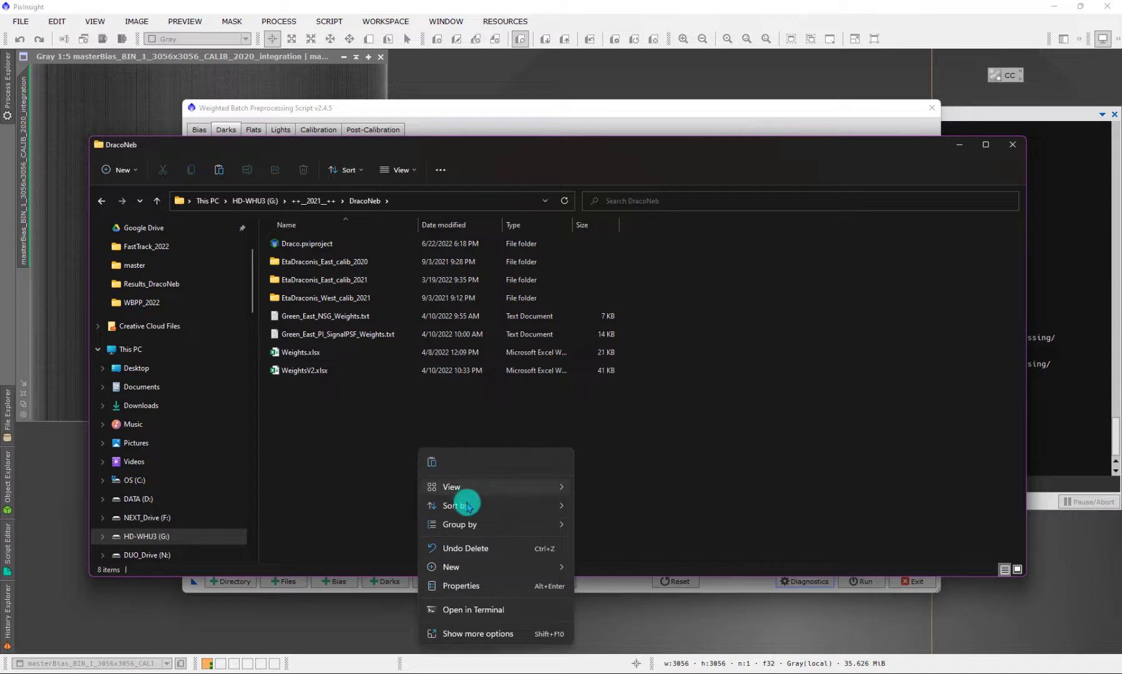
click(431, 462)
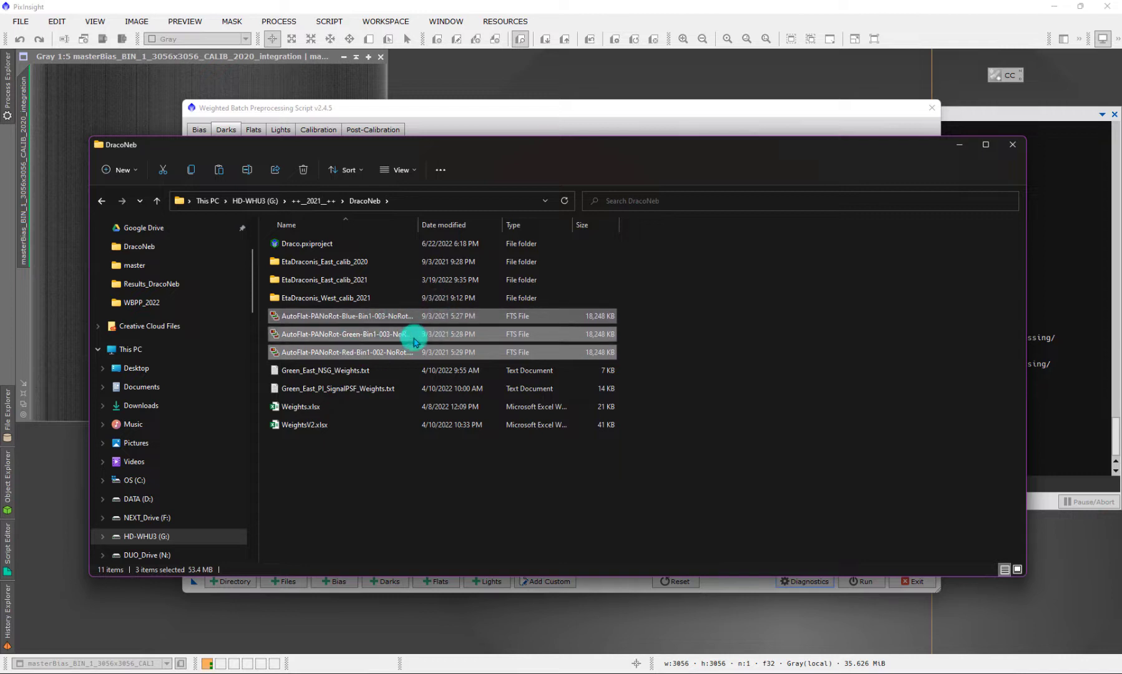
click(327, 319)
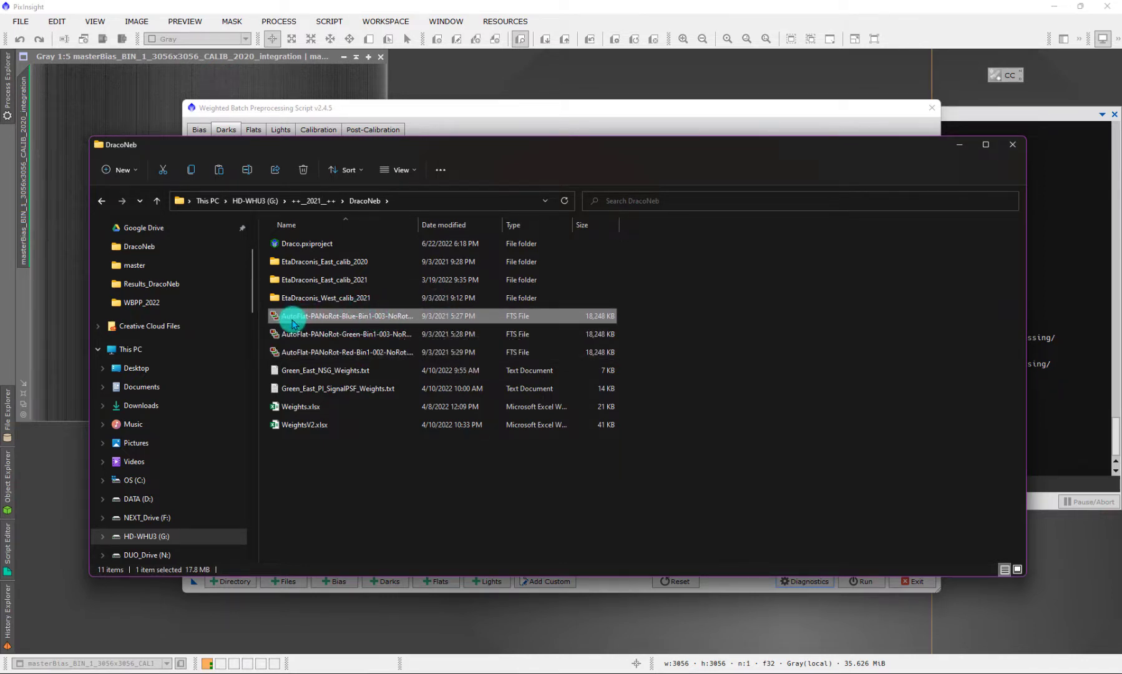
Prefix the Blue AutoFlat copy's name with 'Master_'
click(292, 320)
click(282, 317)
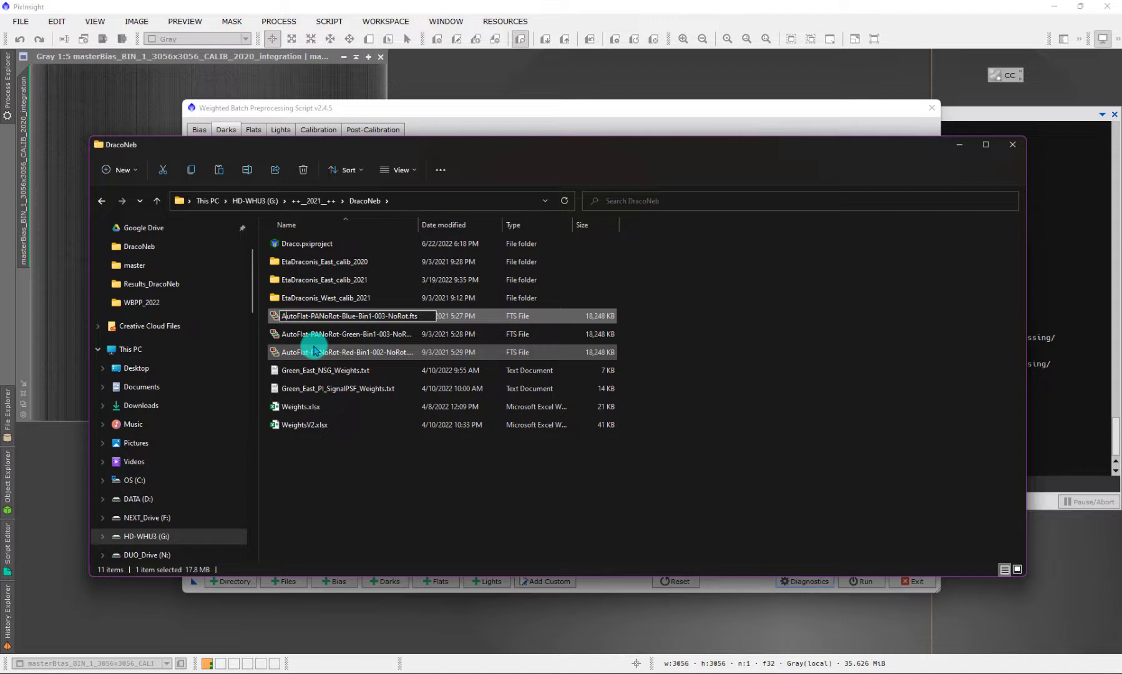
text(Master_)
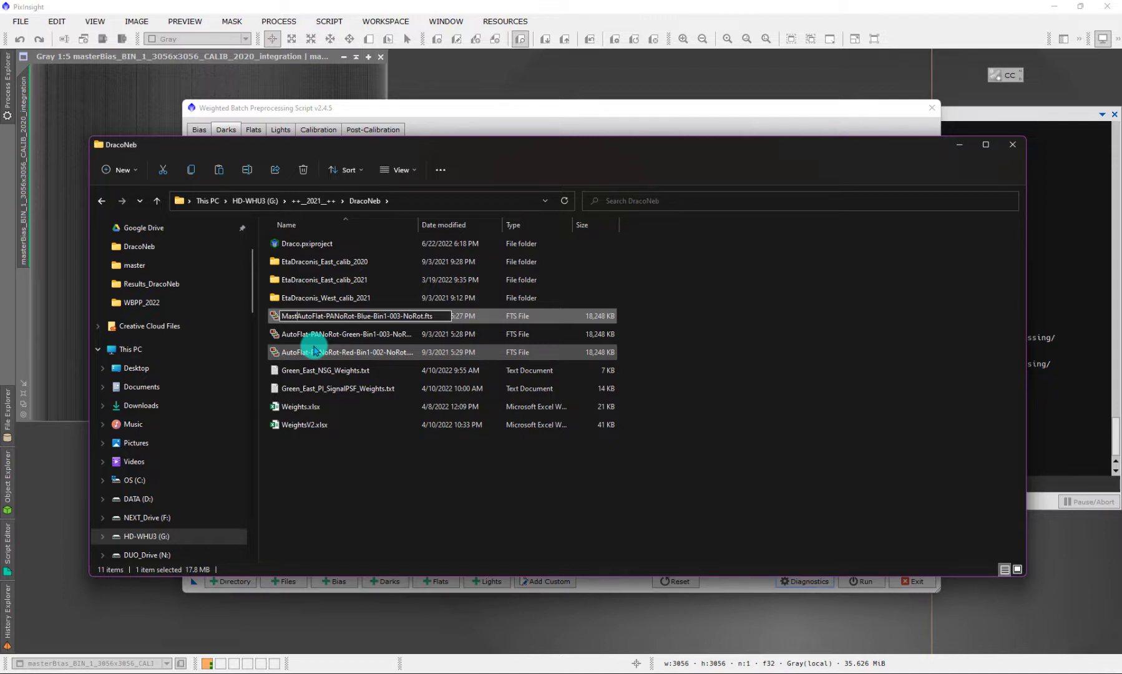
click(525, 484)
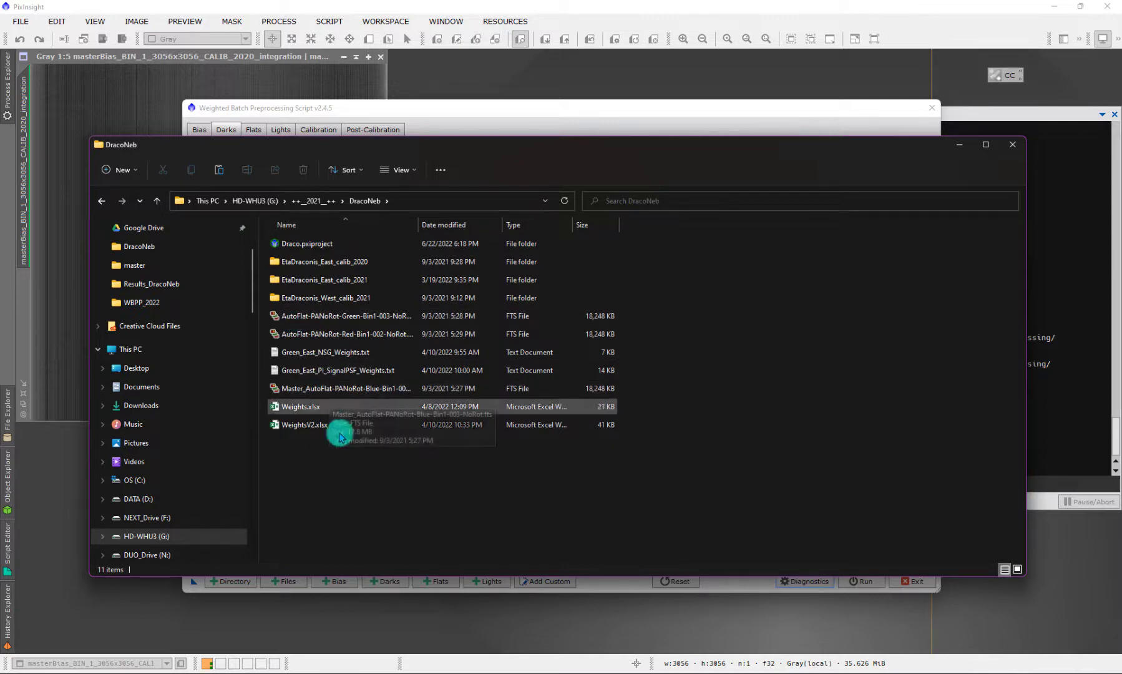
Add Master_AutoFlat-PANoRot-Blue-Bin1-003-NoRot.fts from DracoNeb to WBPP and check the Flats list
click(385, 610)
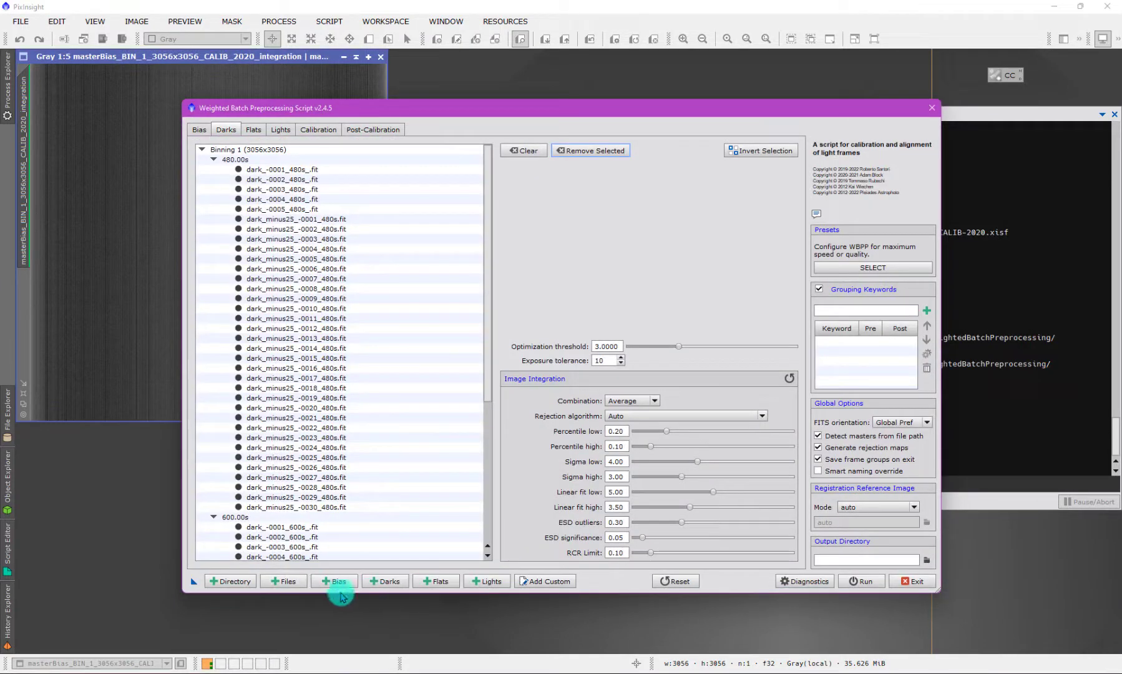
click(282, 580)
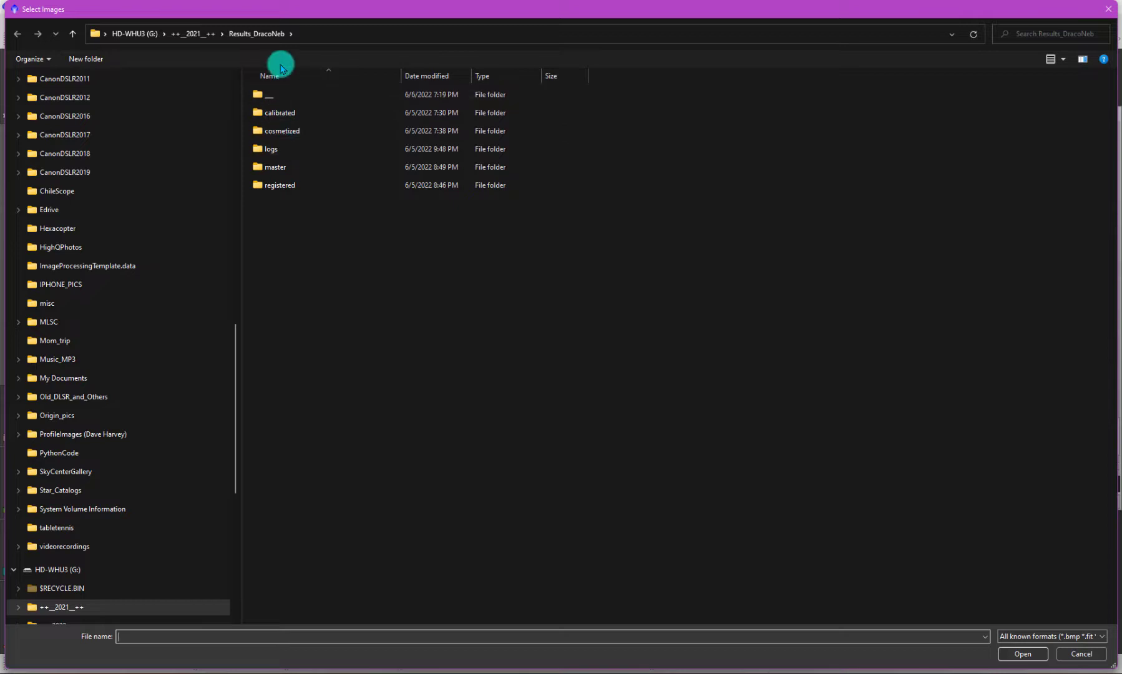
key(alt+Left)
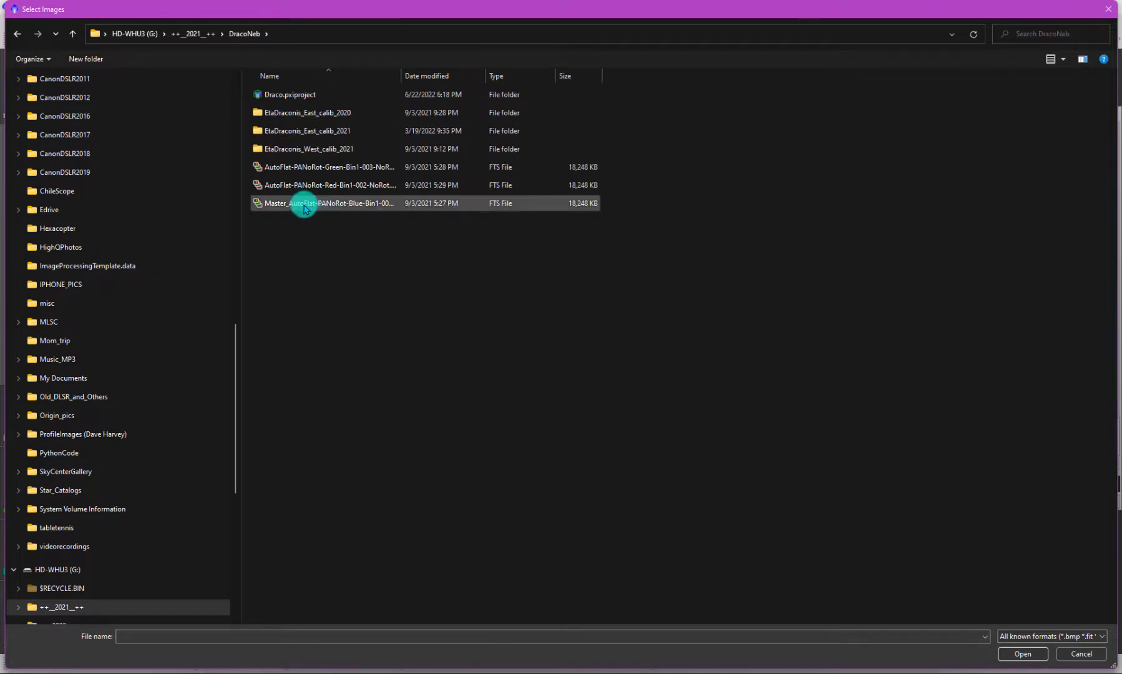
click(304, 206)
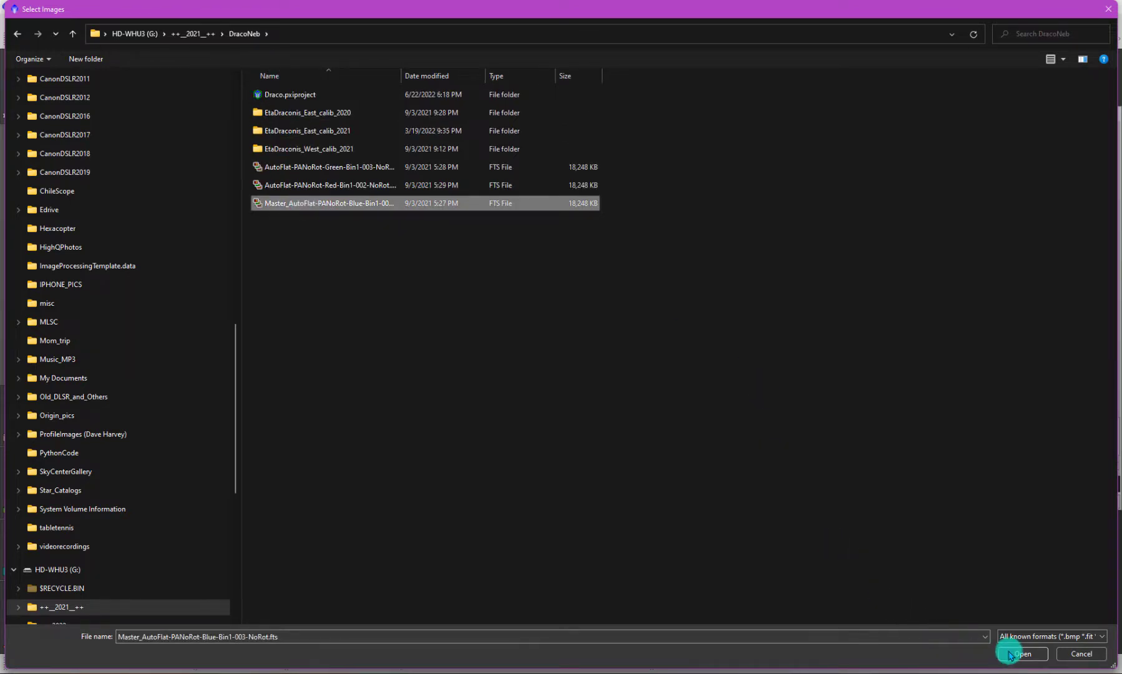
click(1012, 653)
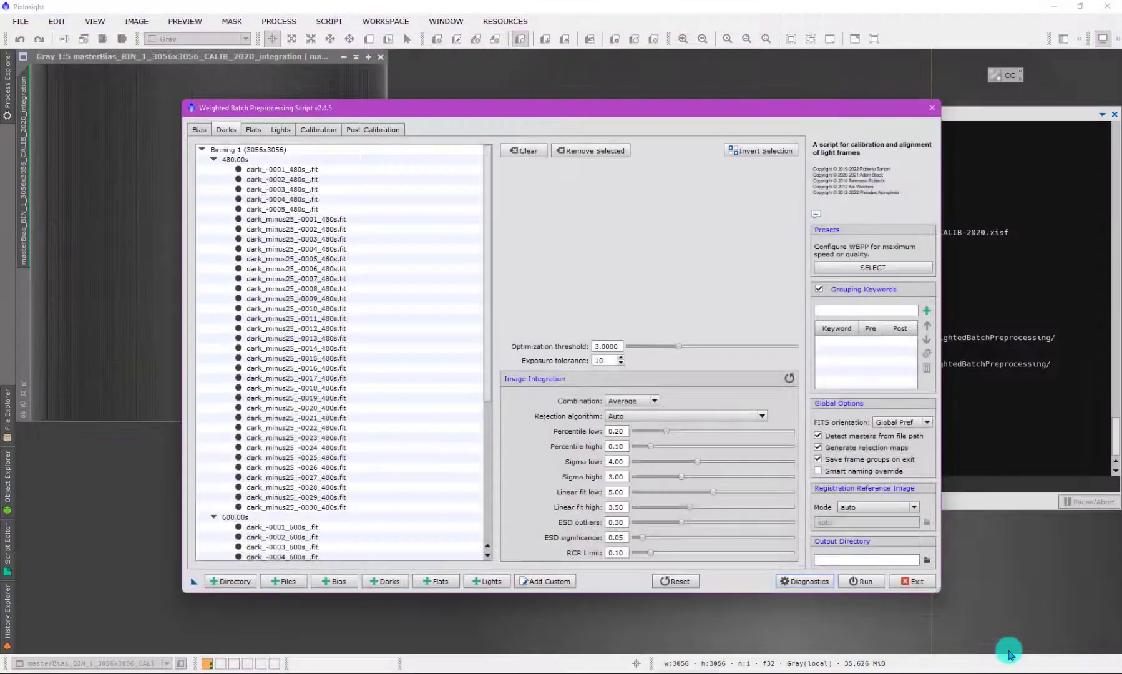
click(253, 129)
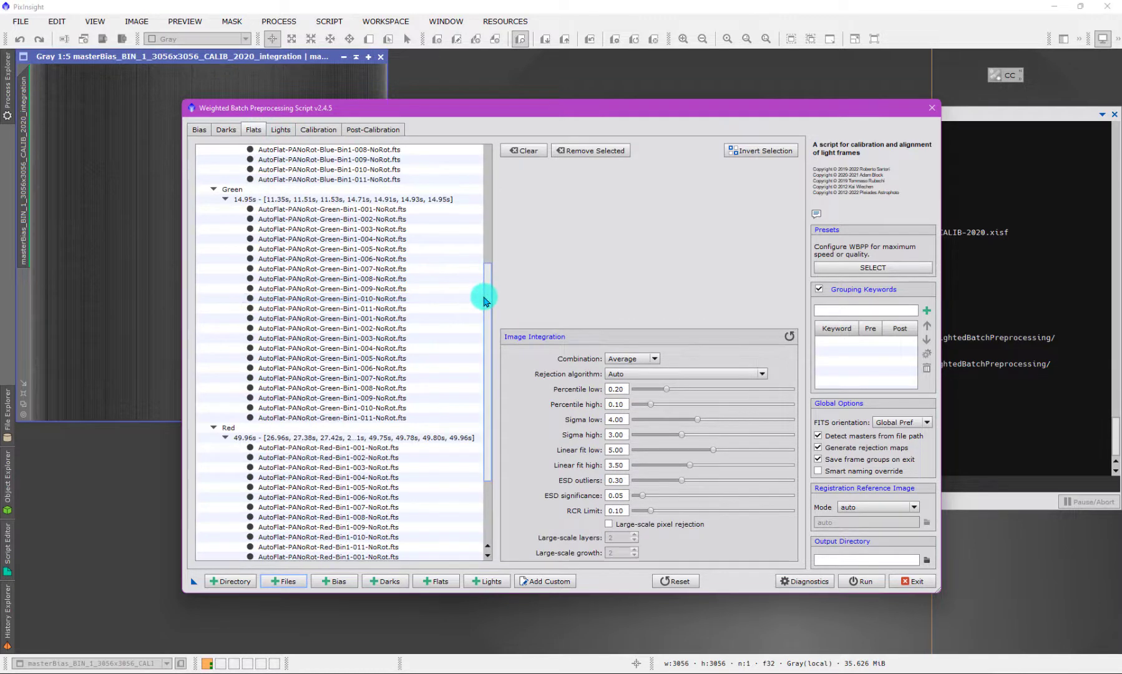
drag(485, 295, 476, 159)
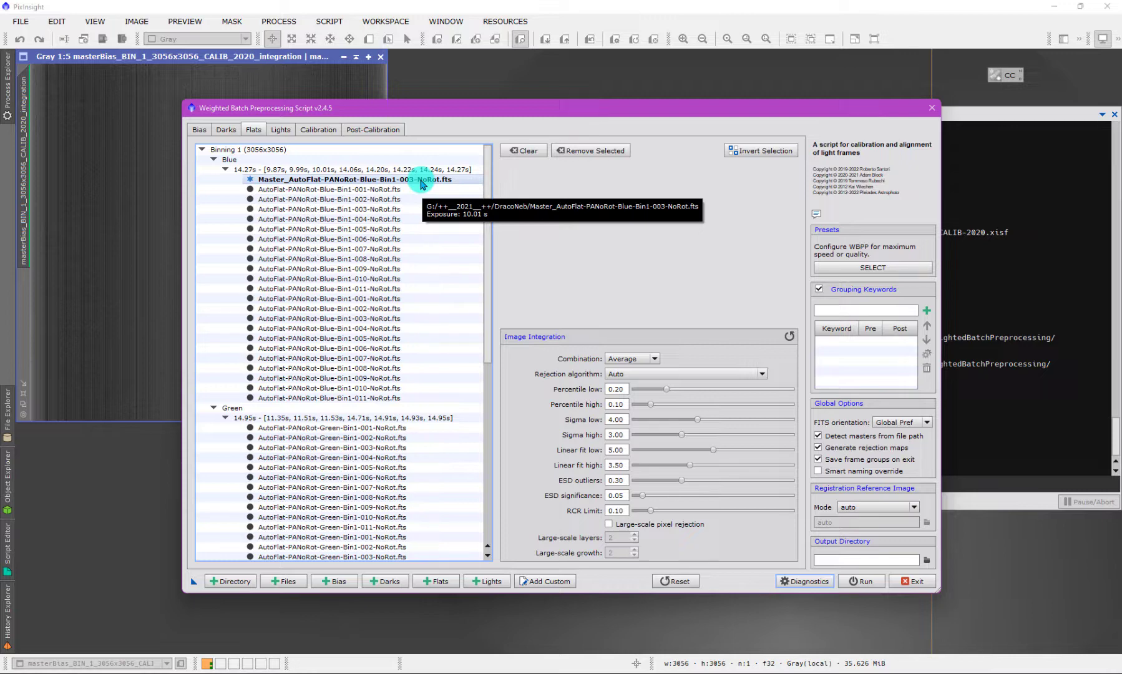
Remove the Blue master flat entry from the WBPP Flats list
click(573, 150)
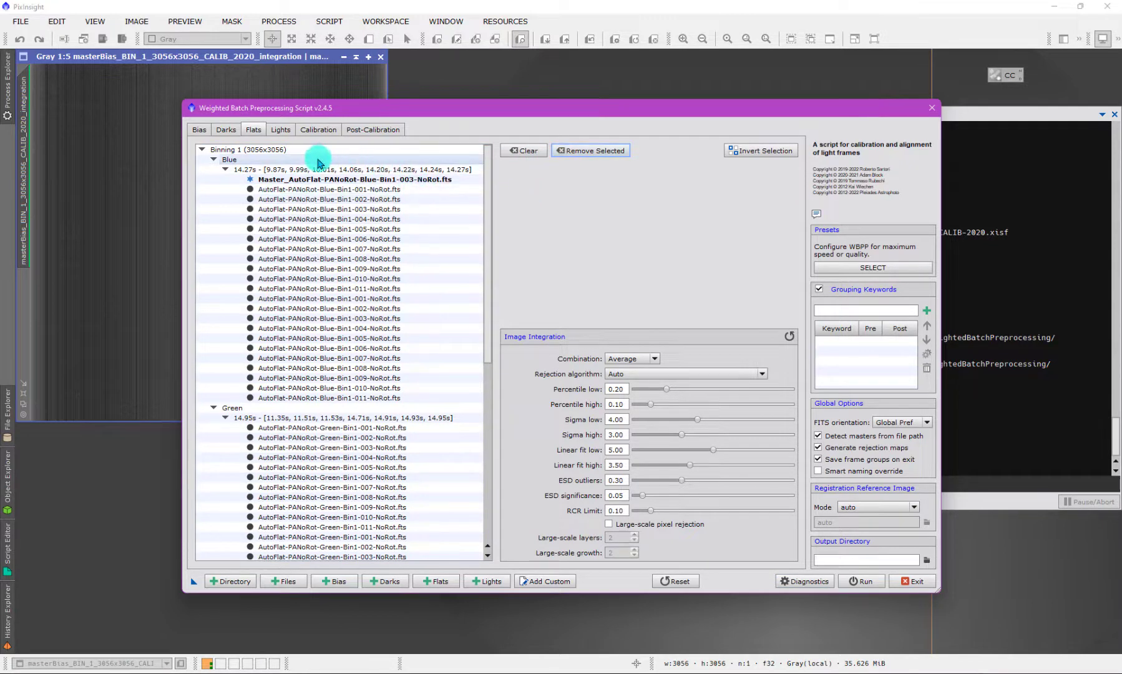
click(440, 180)
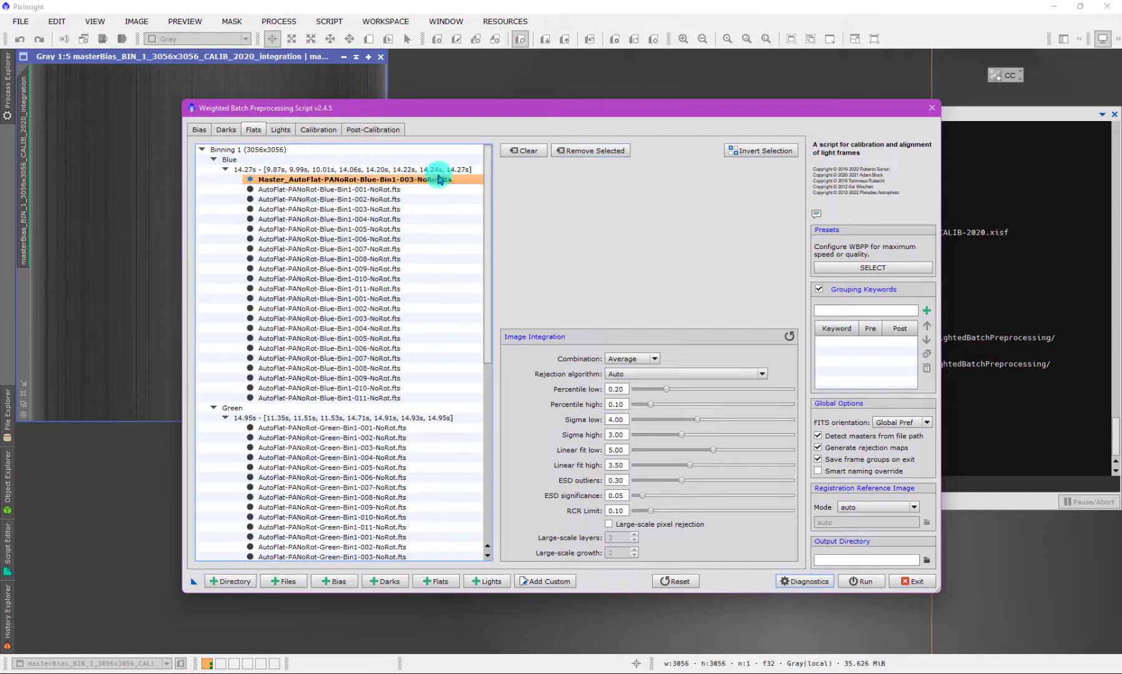
click(601, 152)
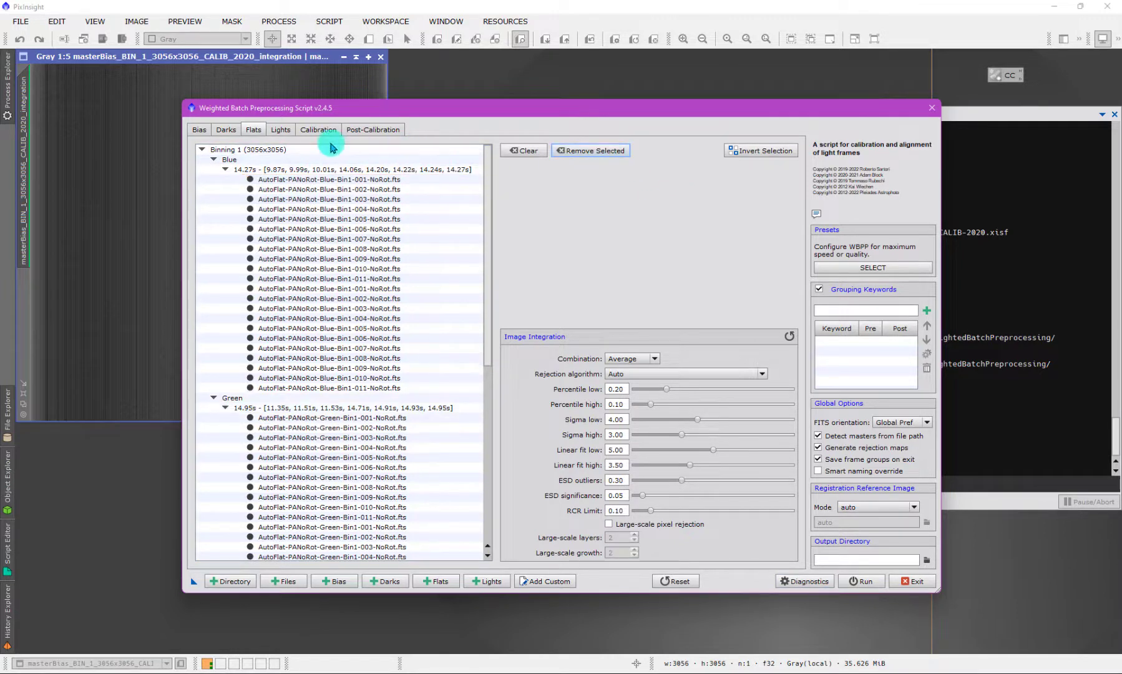
Rename the Blue file in DracoNeb to AutoFlat-PANoRot-Blue-Bin1-003-NoRot.fts, dropping 'Master_'
click(433, 669)
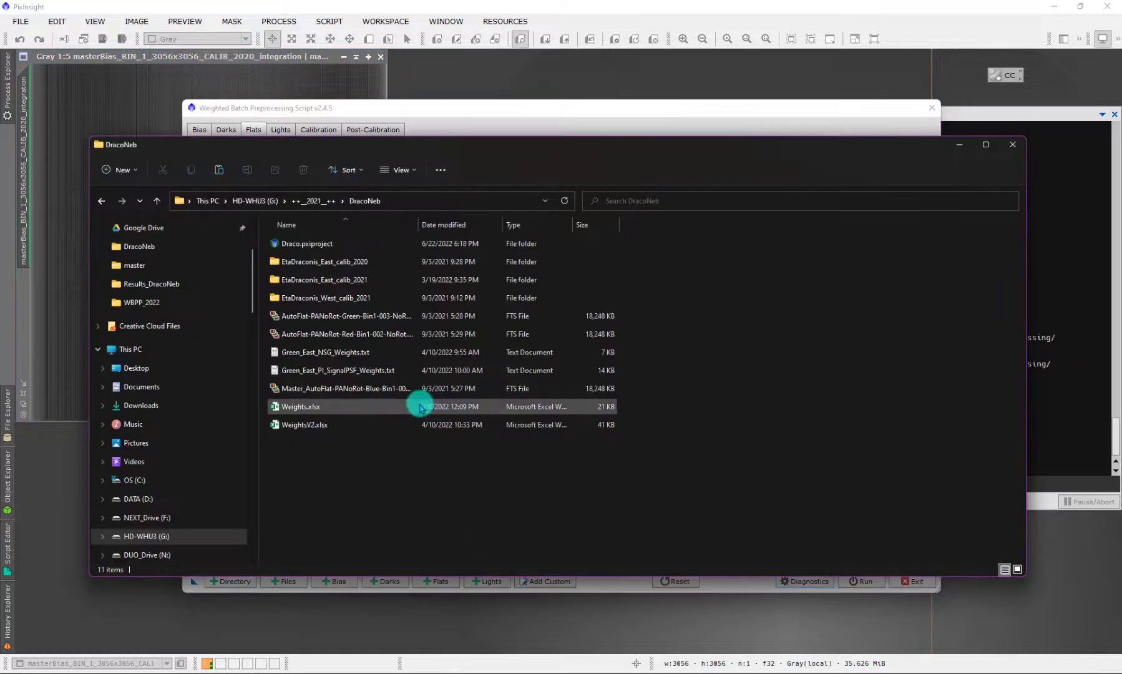
click(317, 390)
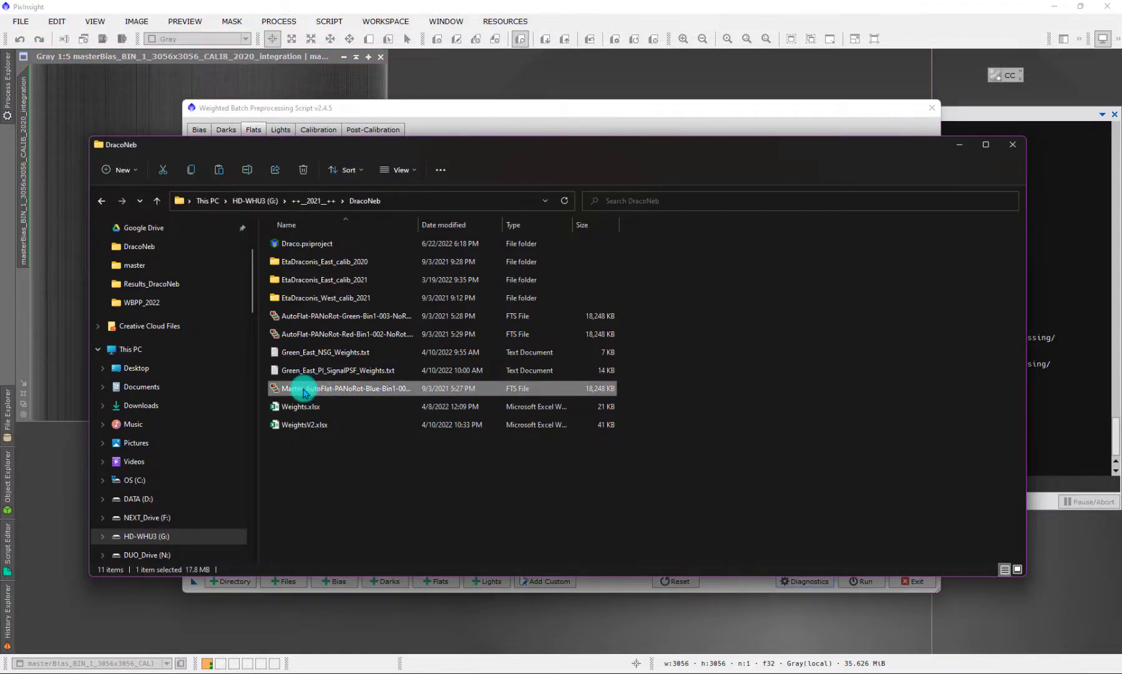
click(304, 390)
click(306, 389)
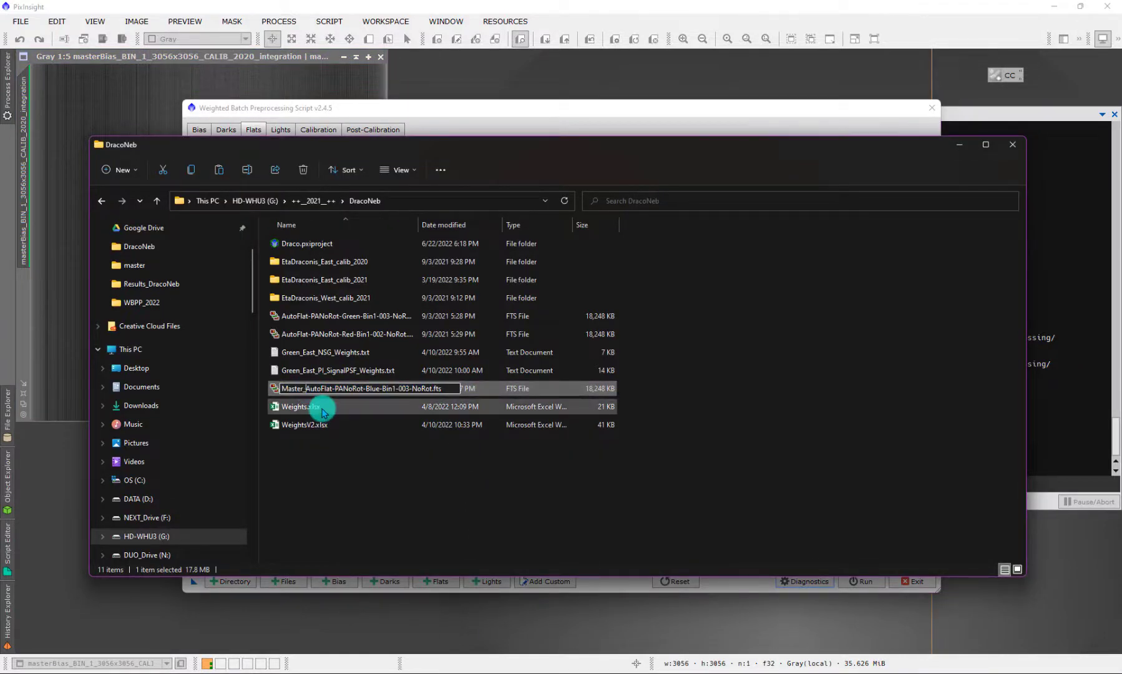
key(BackSpace)
key(BackSpace)
key(BackSpace)
key(BackSpace)
key(BackSpace)
key(BackSpace)
key(BackSpace)
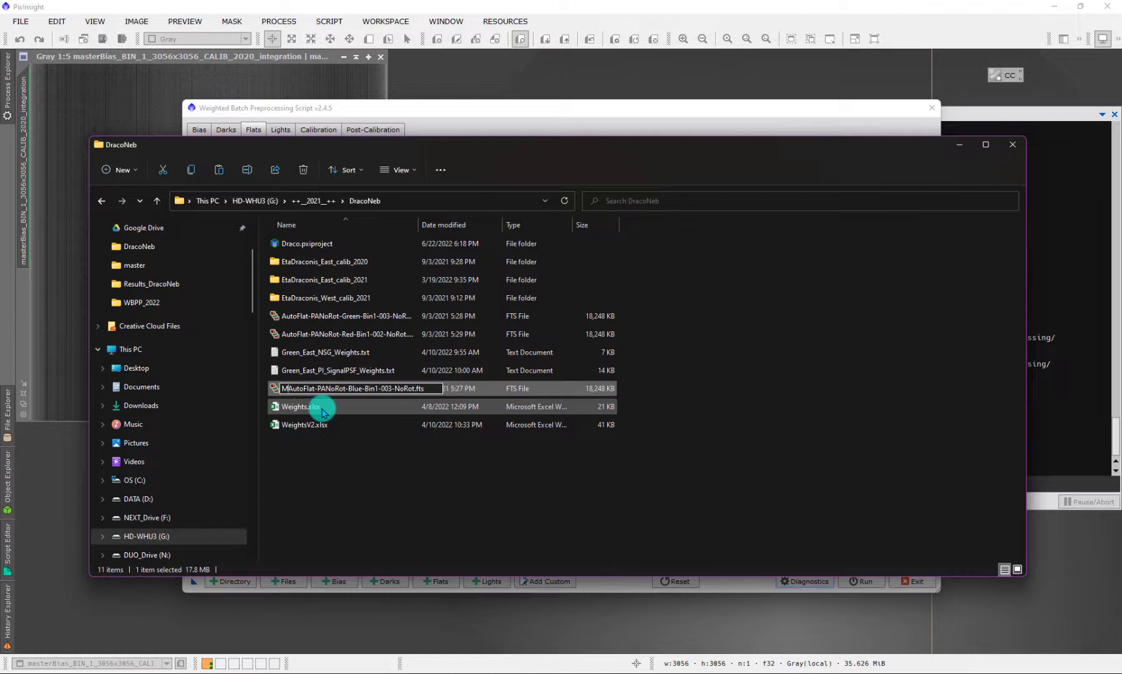
click(377, 508)
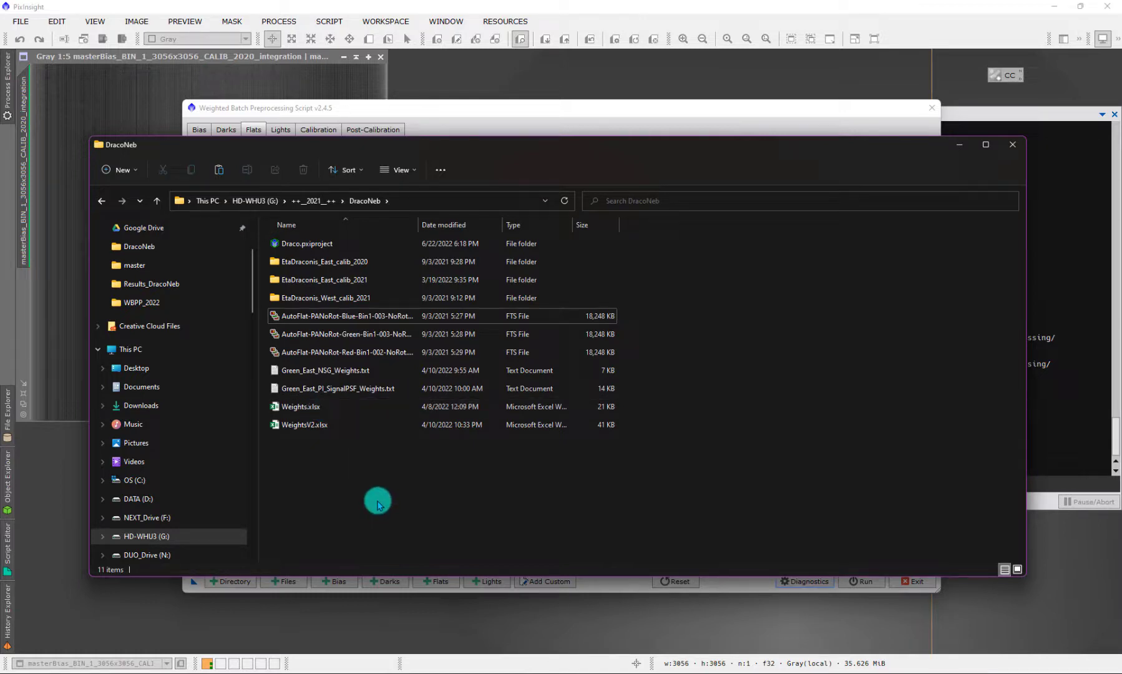
Create a new folder named MyMasters inside DracoNeb
right_click(377, 505)
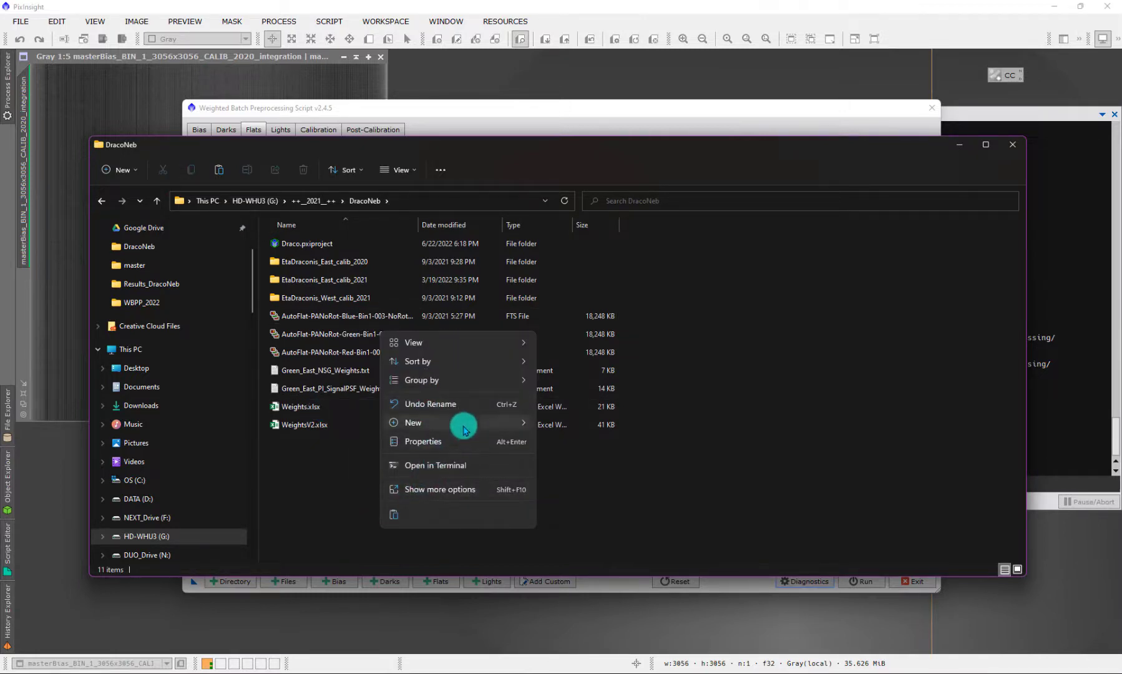
mouse_move(465, 429)
click(546, 425)
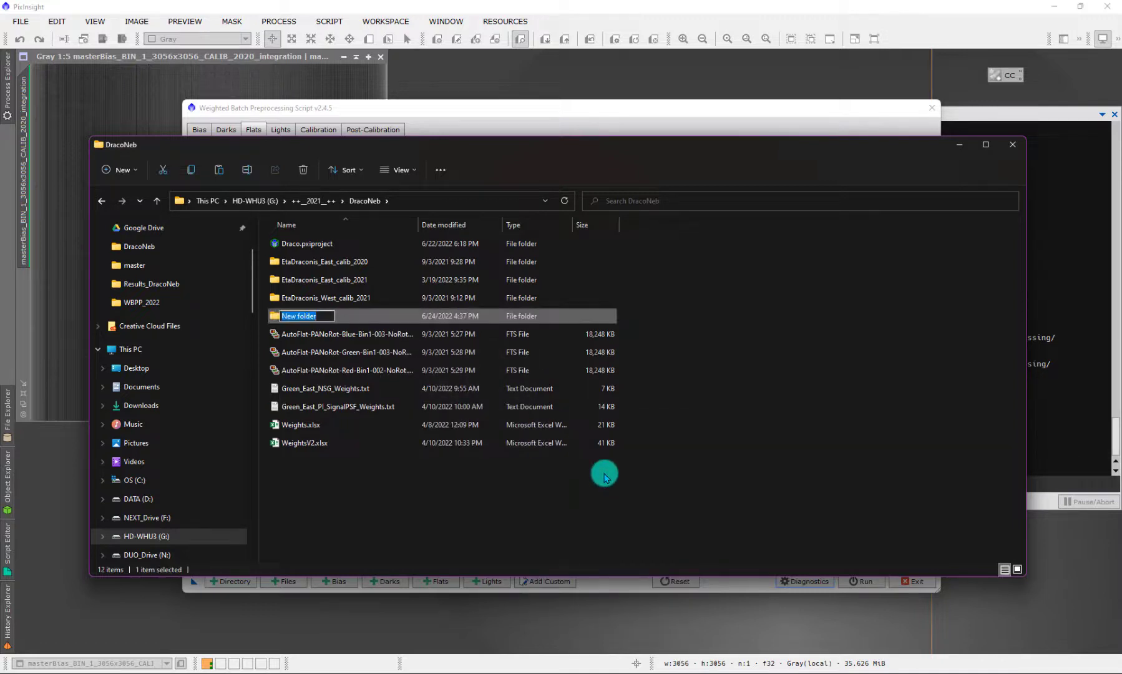
text(MyMasters)
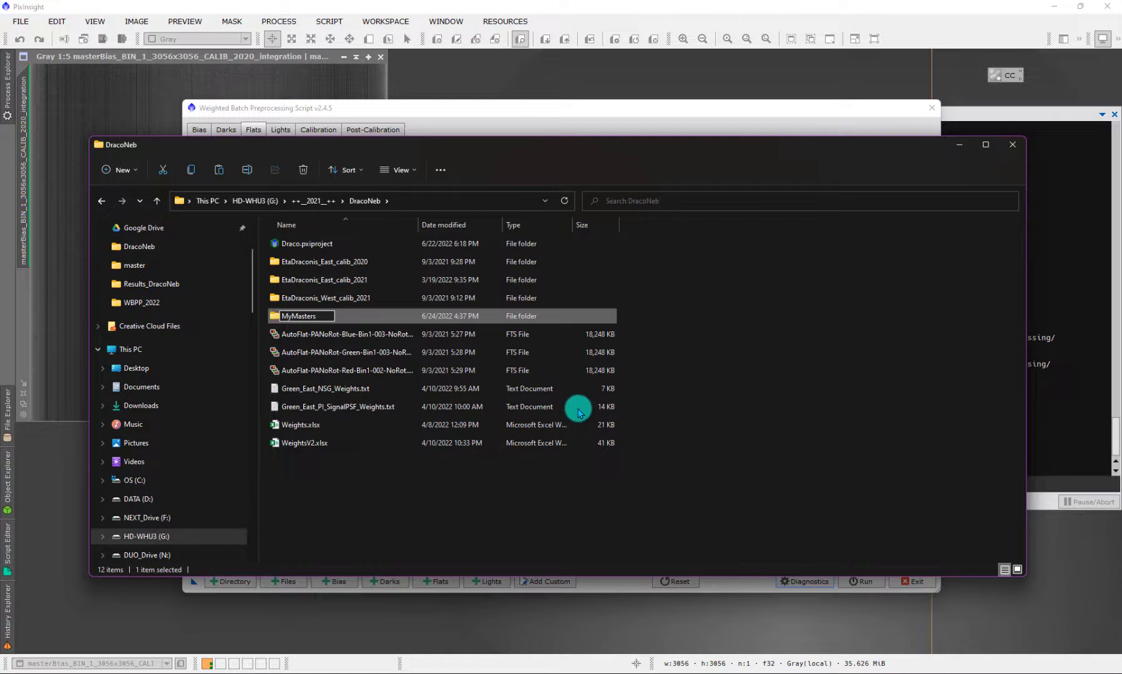
click(346, 319)
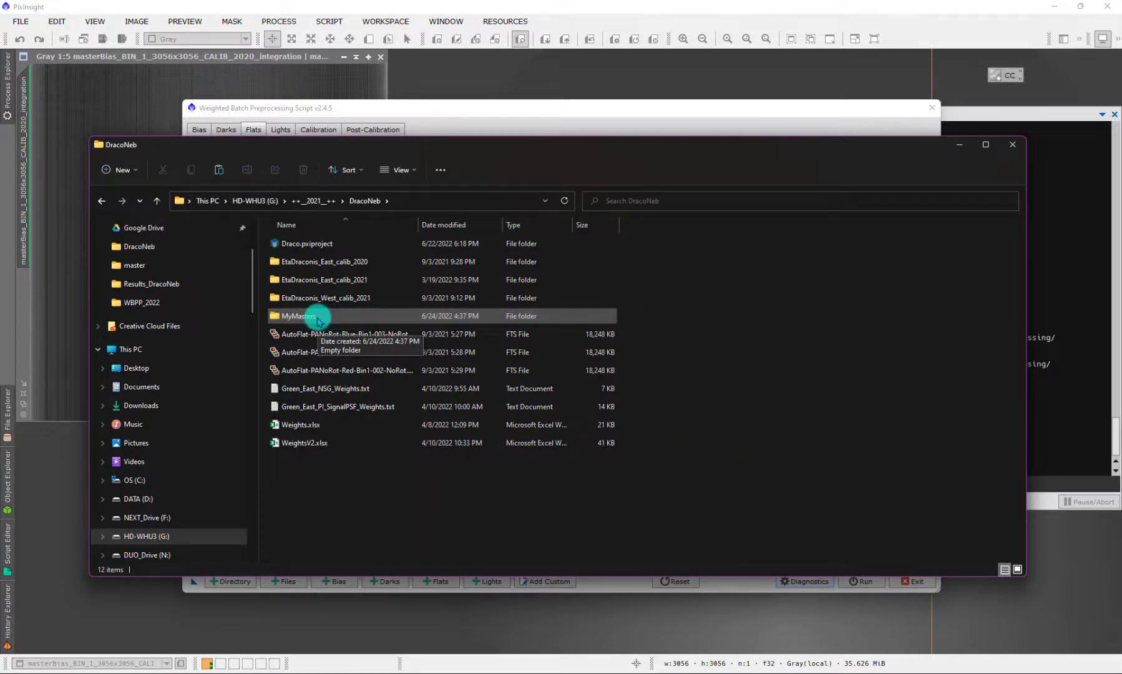
Move the Blue, Green and Red AutoFlat files into MyMasters and open it
click(327, 337)
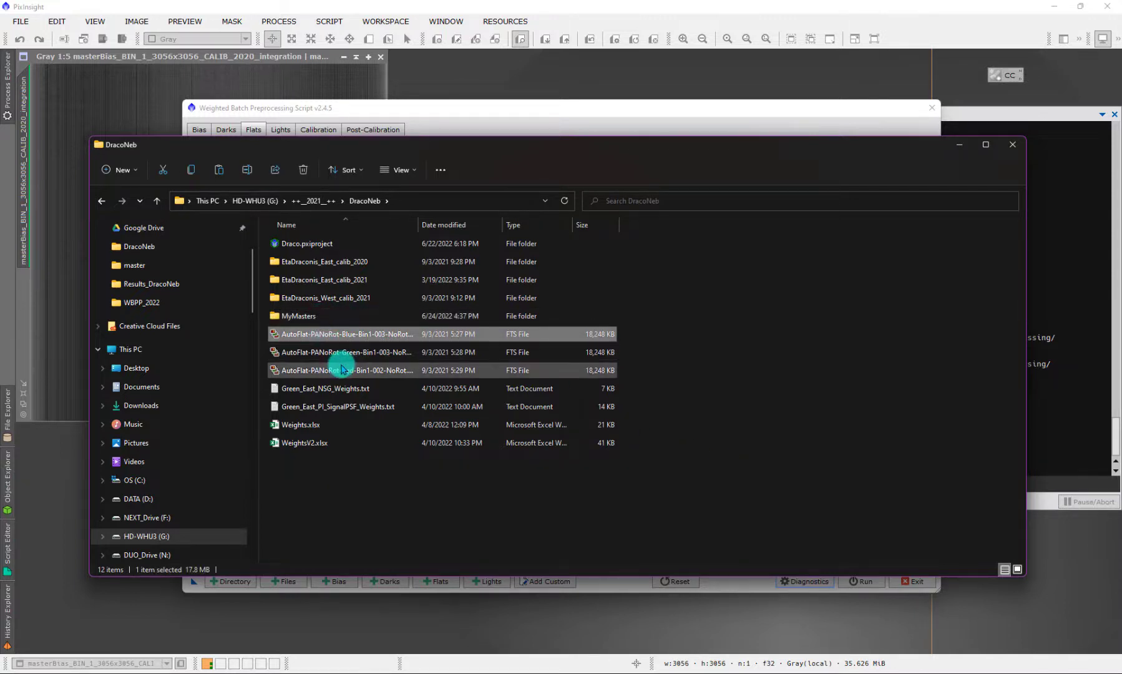
shift+click(342, 369)
drag(334, 358, 313, 325)
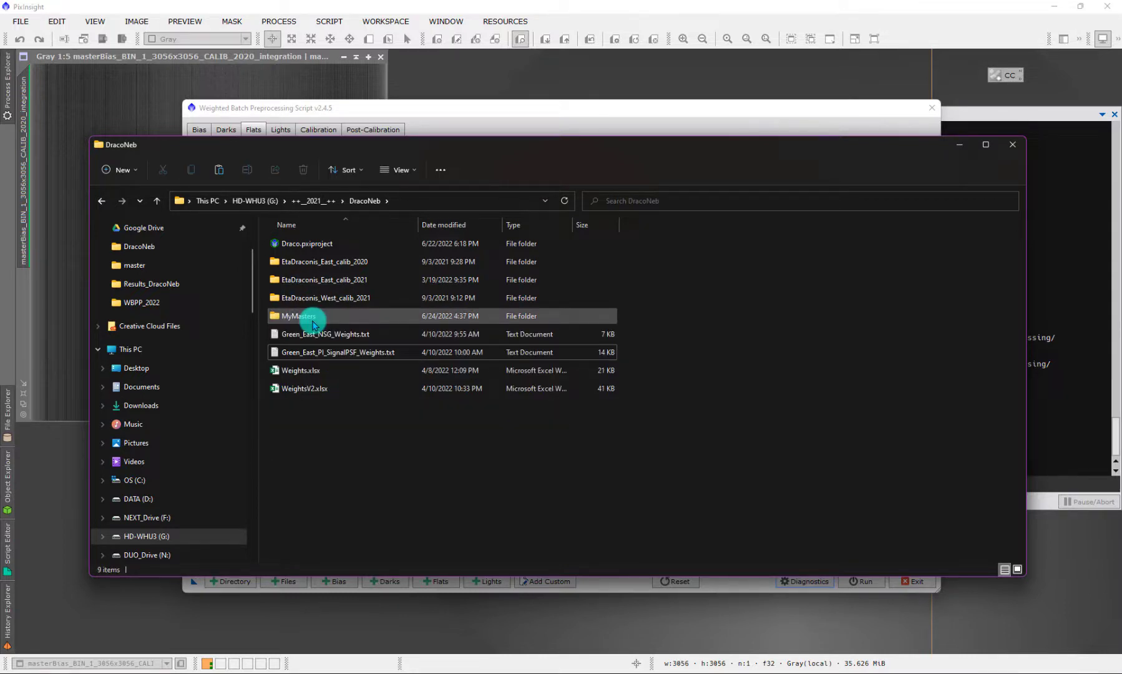
double_click(312, 321)
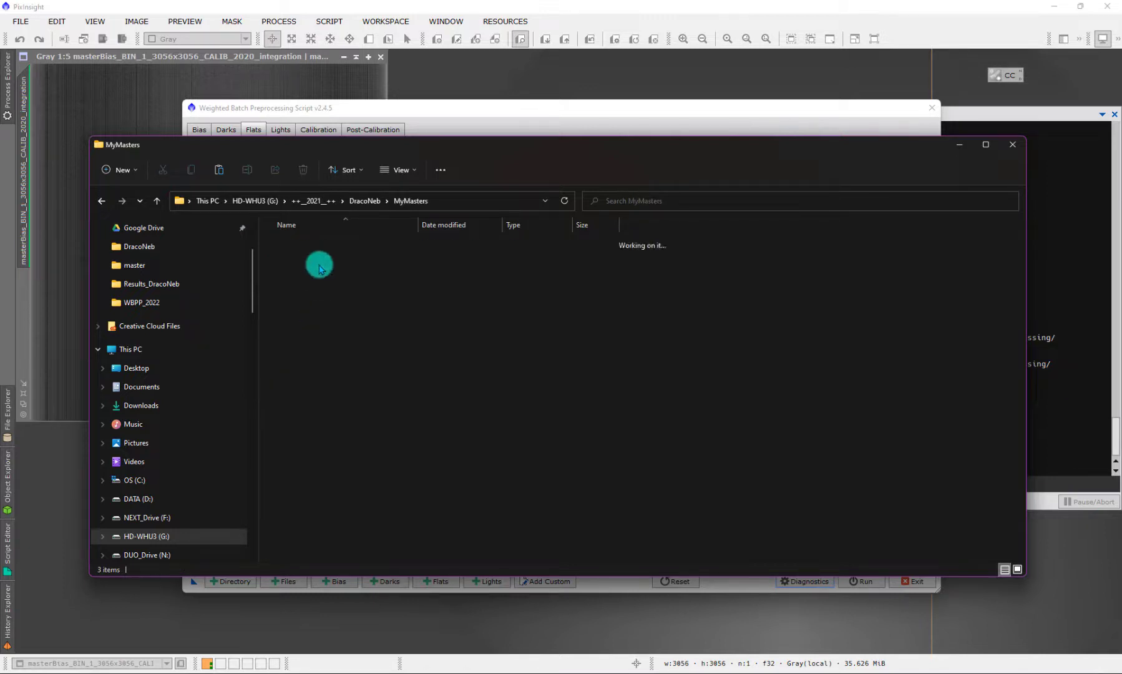
Add all three AutoFlat FTS files from MyMasters to the WBPP Flats list
click(465, 116)
click(284, 581)
double_click(294, 167)
click(310, 129)
key(ctrl+a)
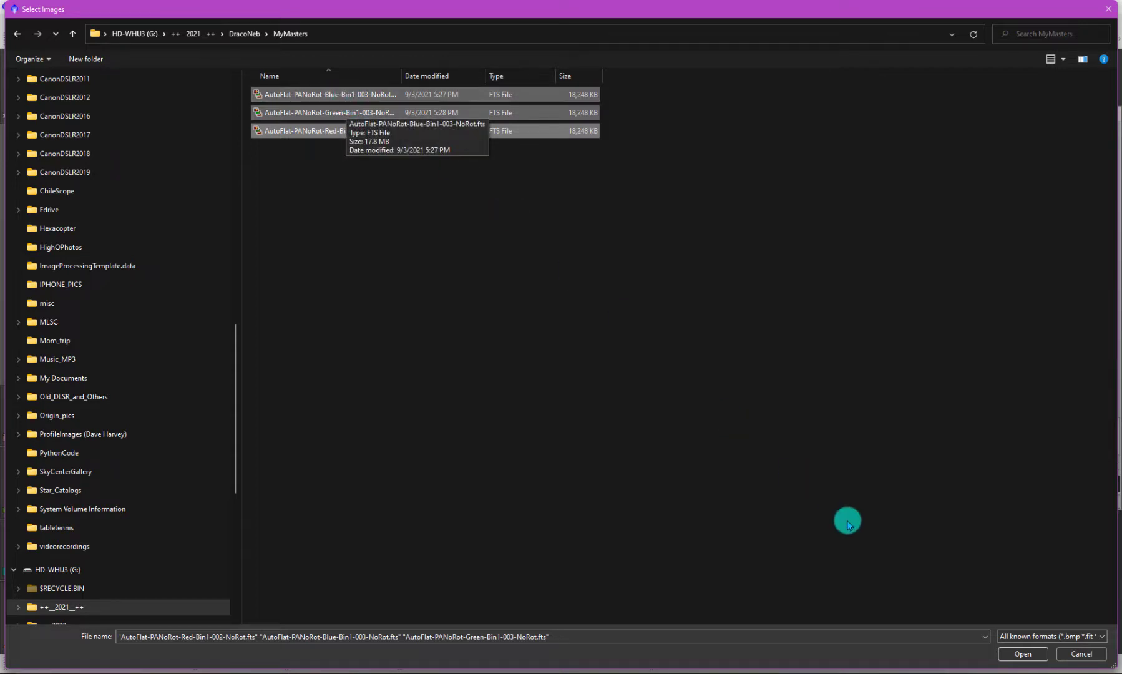
click(1010, 651)
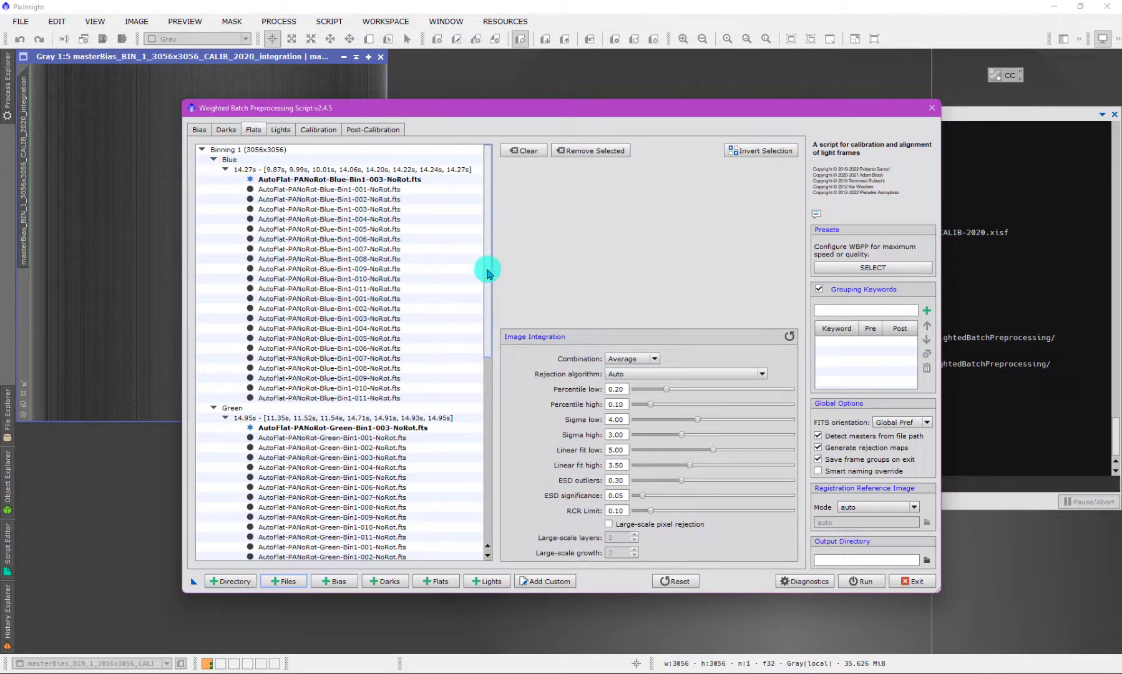
scroll(494, 281, down, 6)
scroll(499, 296, up, 4)
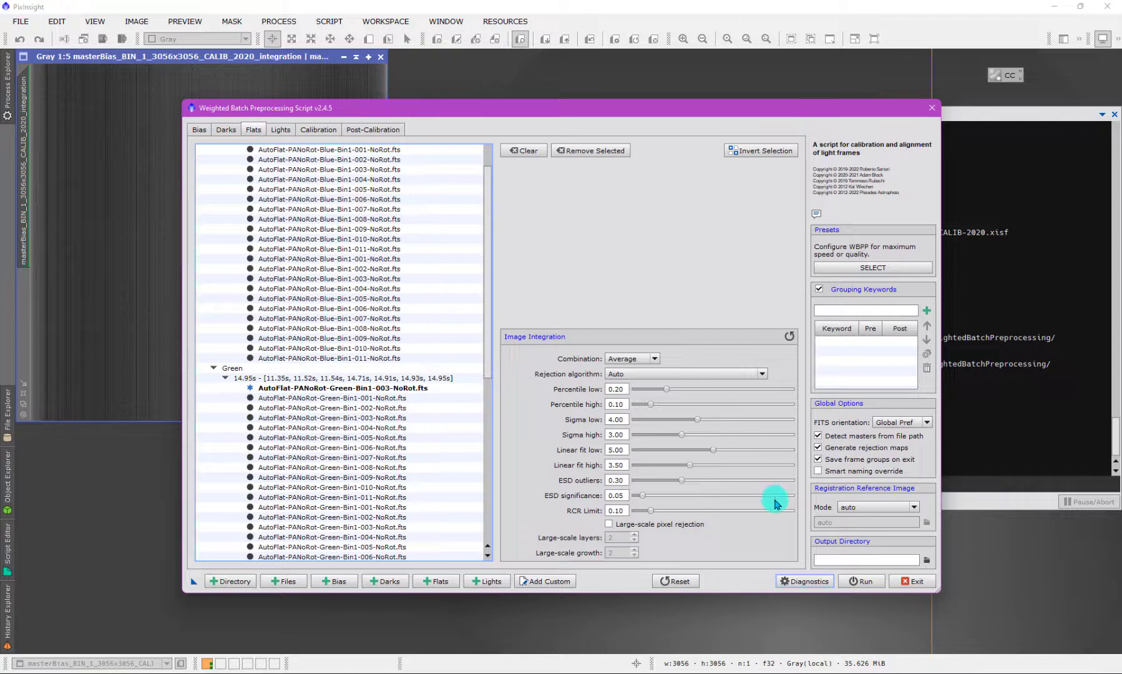
Inspect the 'Detect masters from file path' setting under Global Options
mouse_move(775, 502)
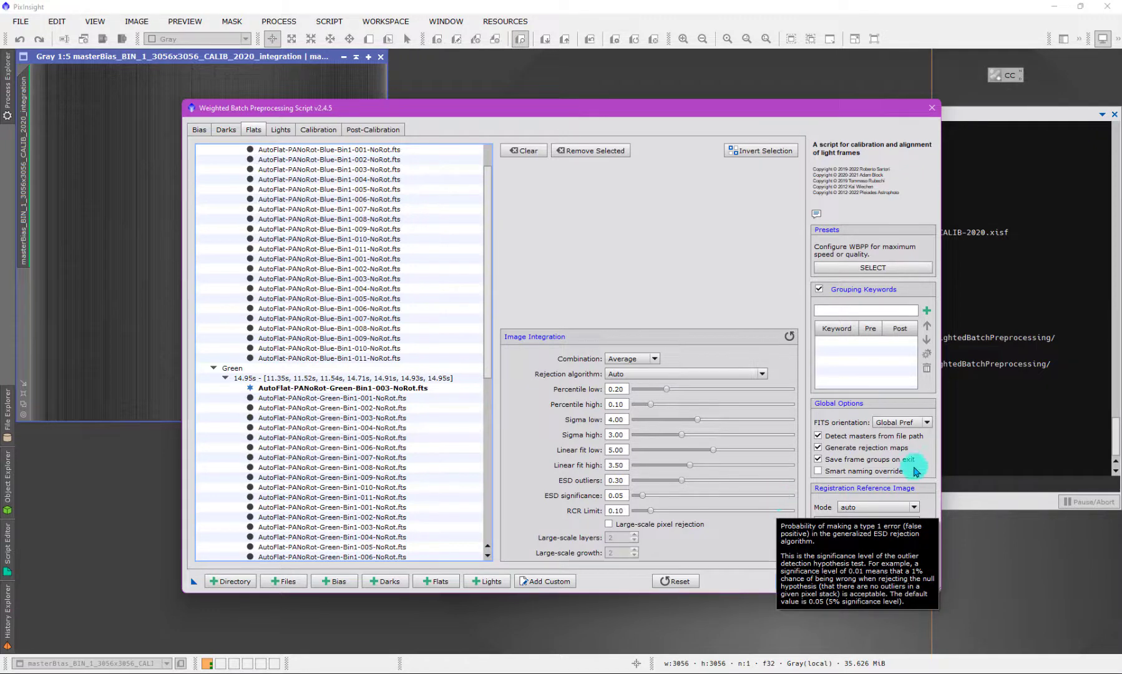
mouse_move(930, 440)
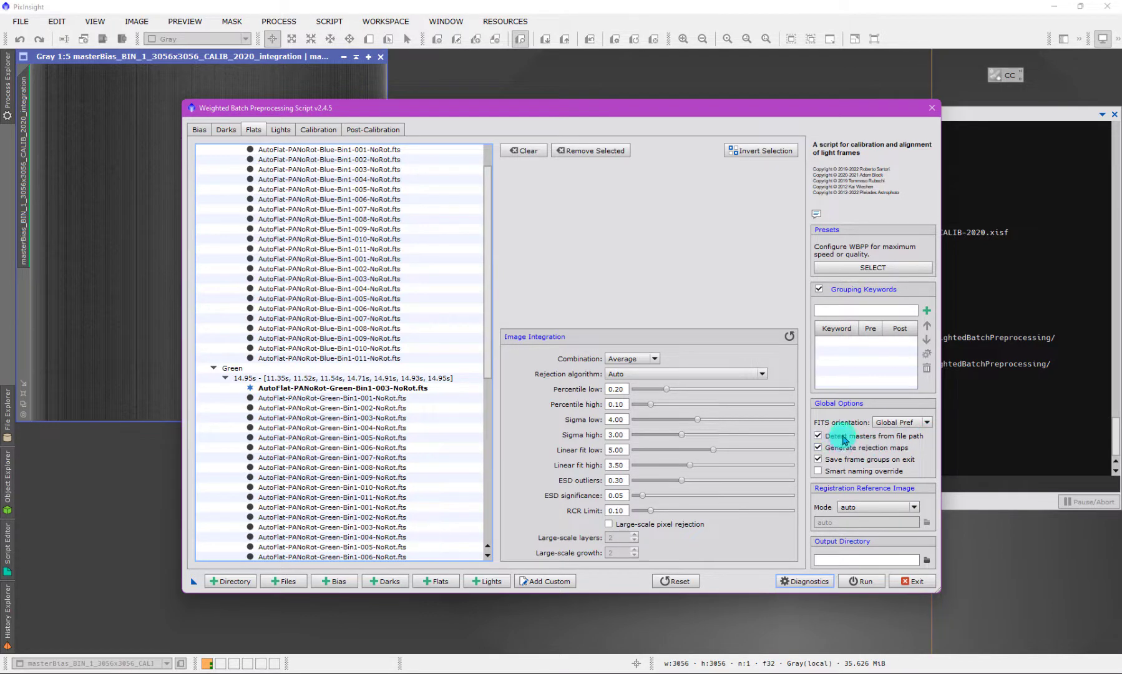
mouse_move(842, 440)
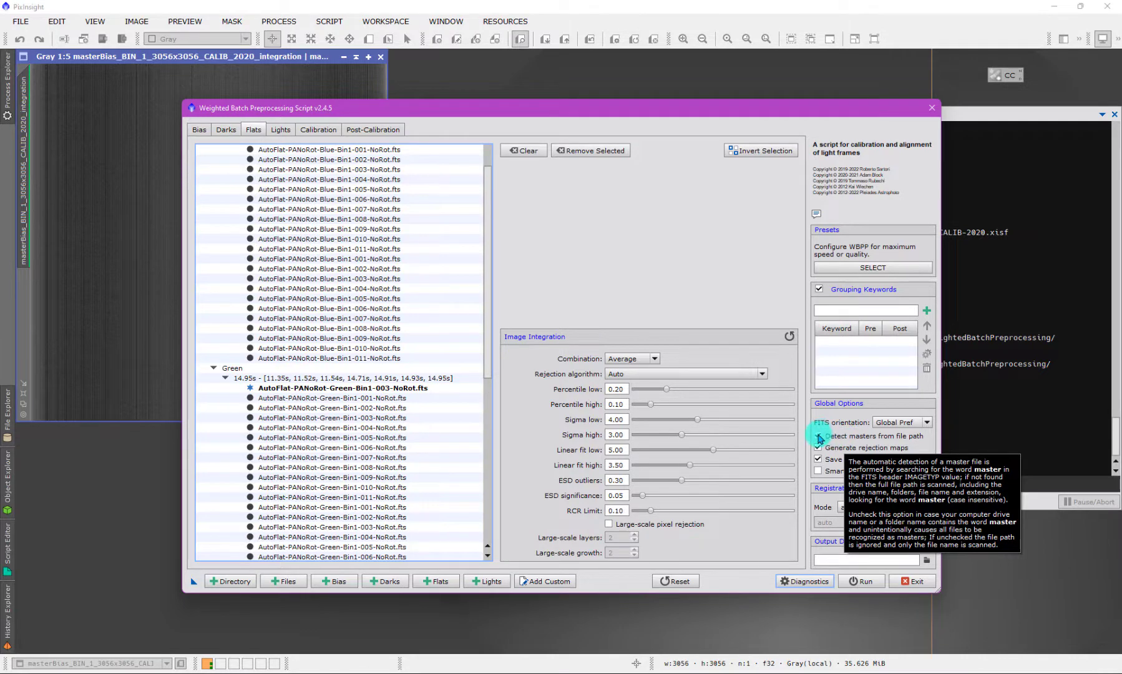
click(817, 436)
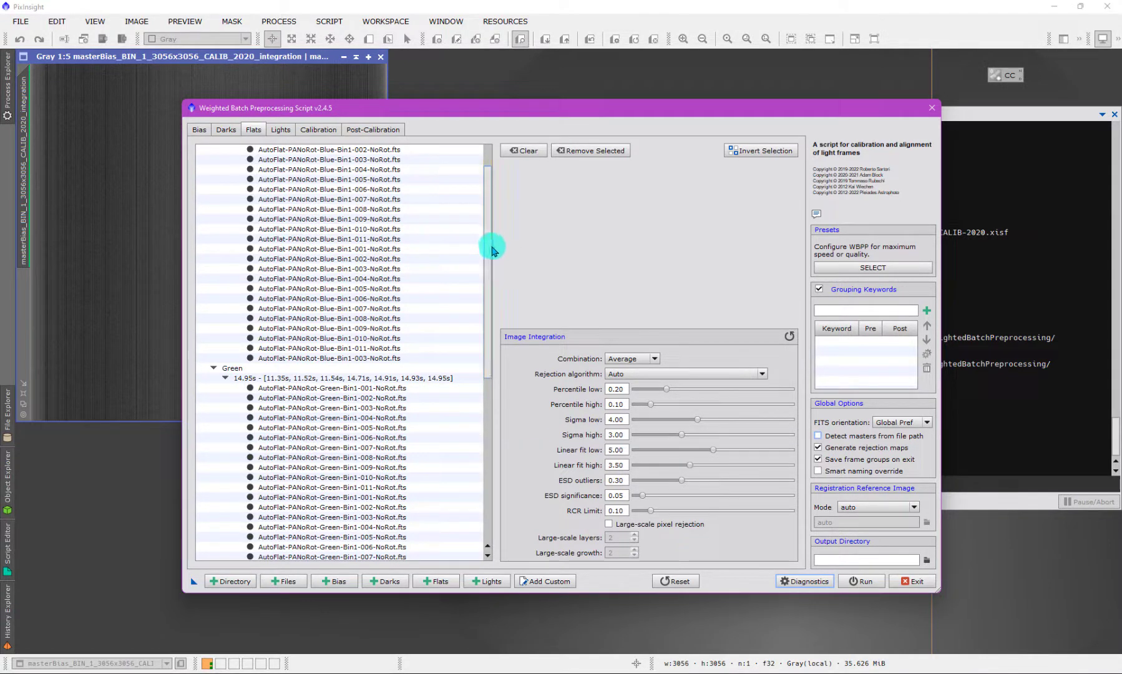
drag(487, 208, 489, 156)
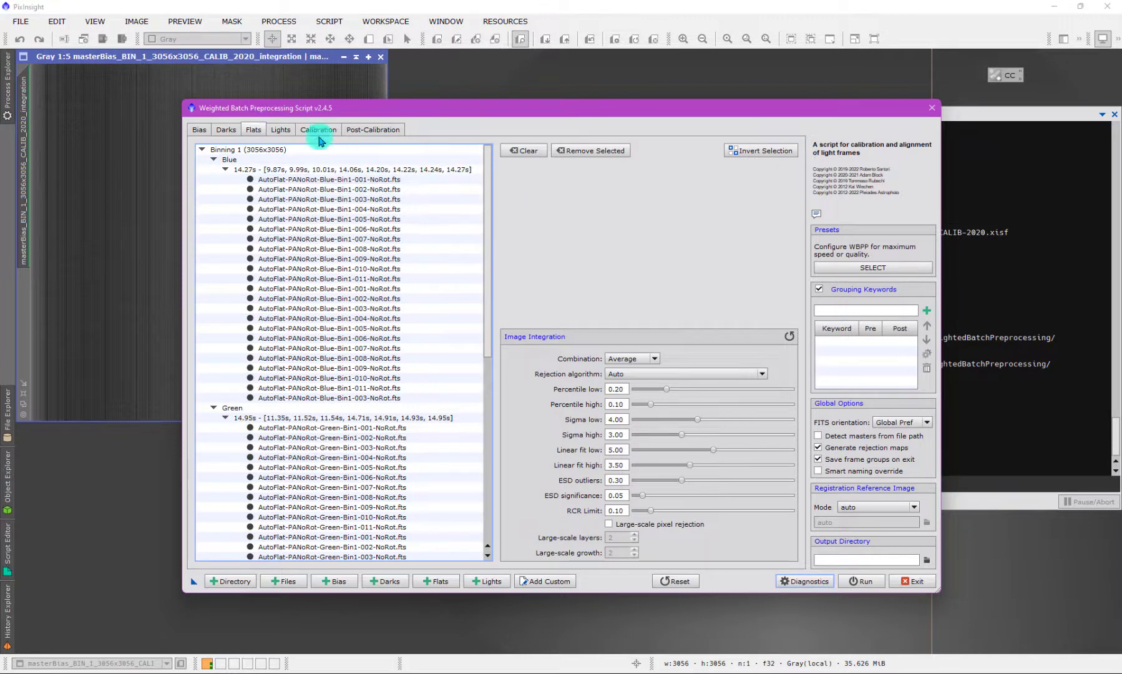
Review the Bias, Darks and Flats lists, then clear every frame from the Lights list
click(200, 130)
click(225, 130)
click(253, 130)
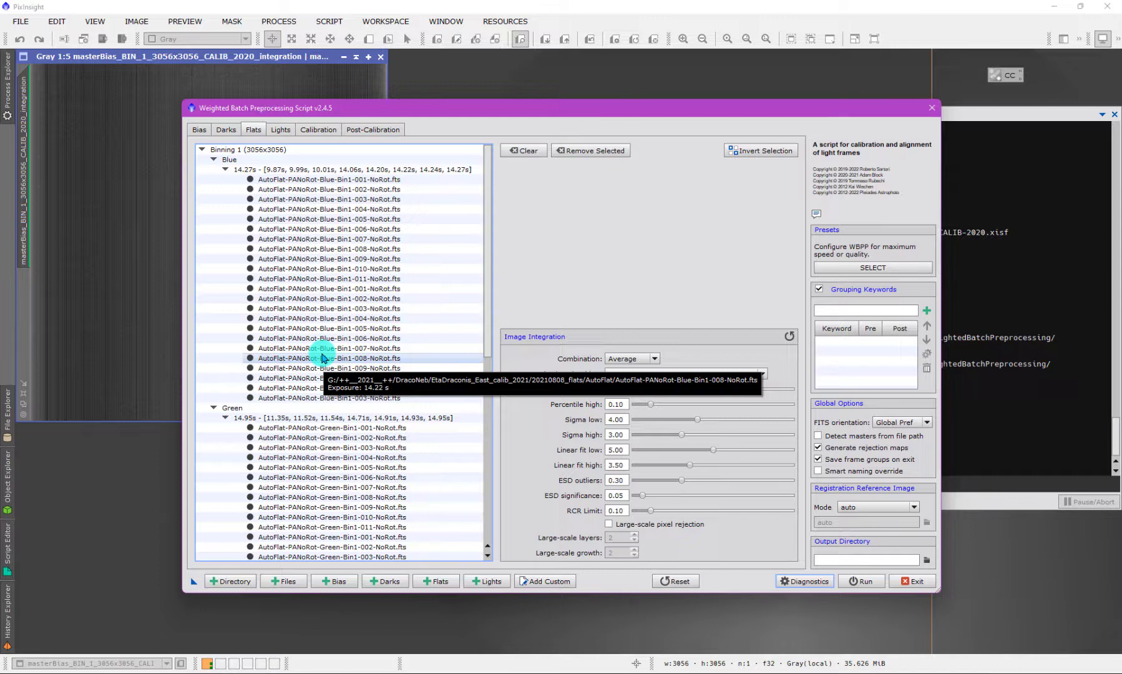
click(280, 129)
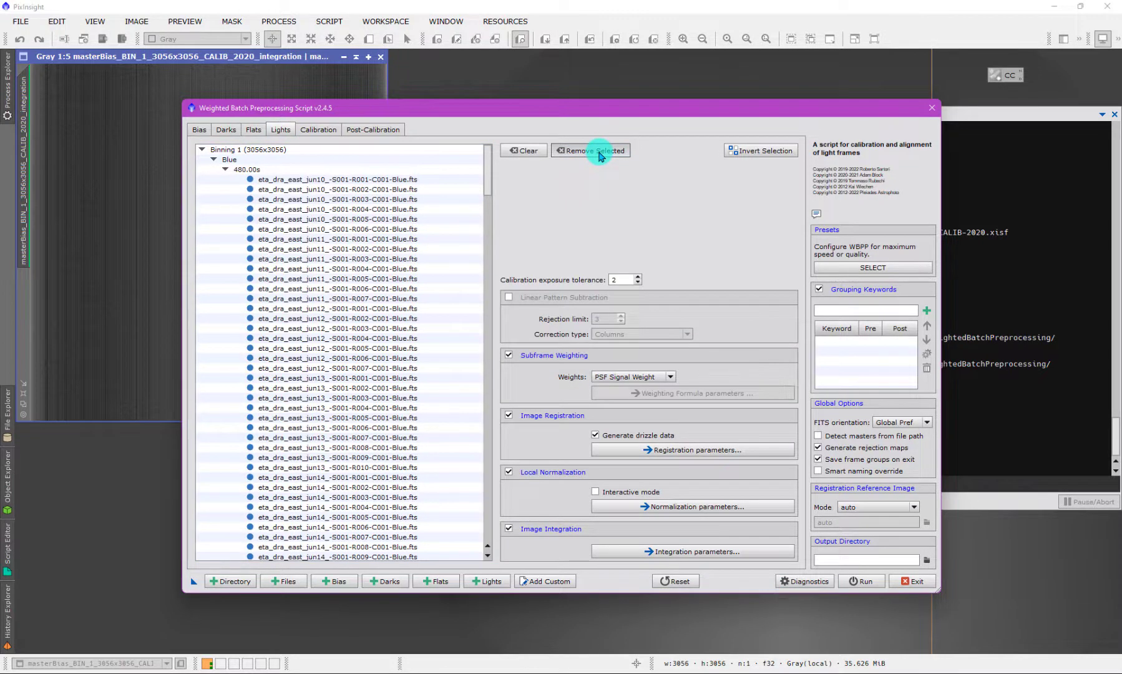
click(517, 150)
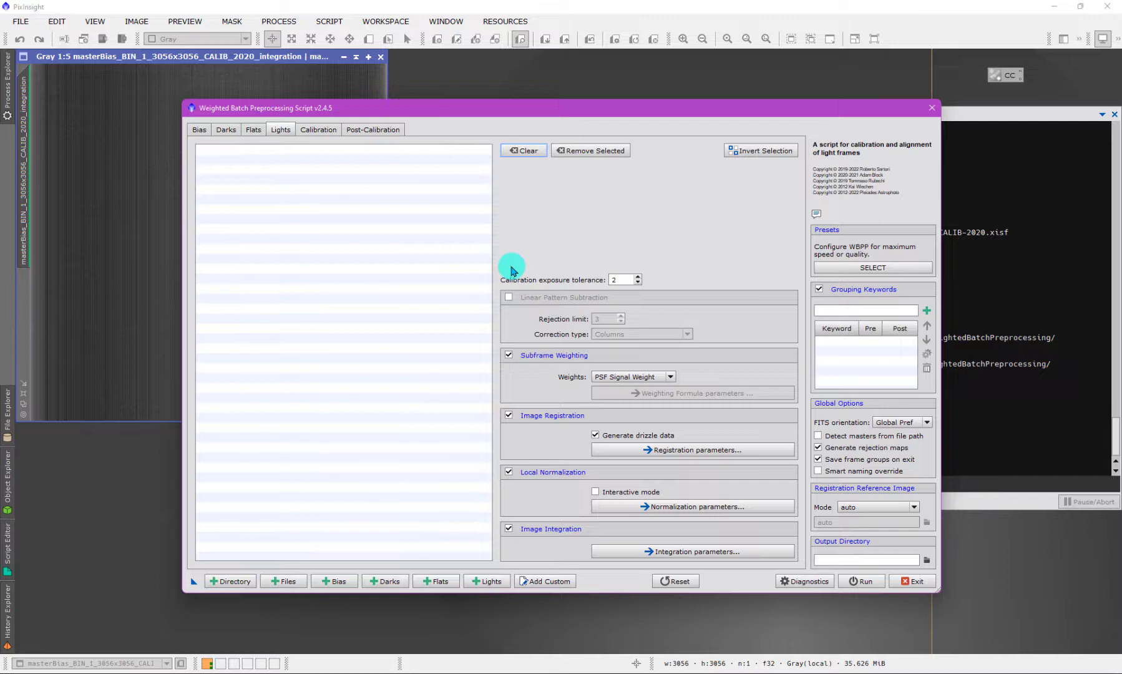
Check the calibration groups and run Diagnostics, reporting no output directory and no lights
click(332, 130)
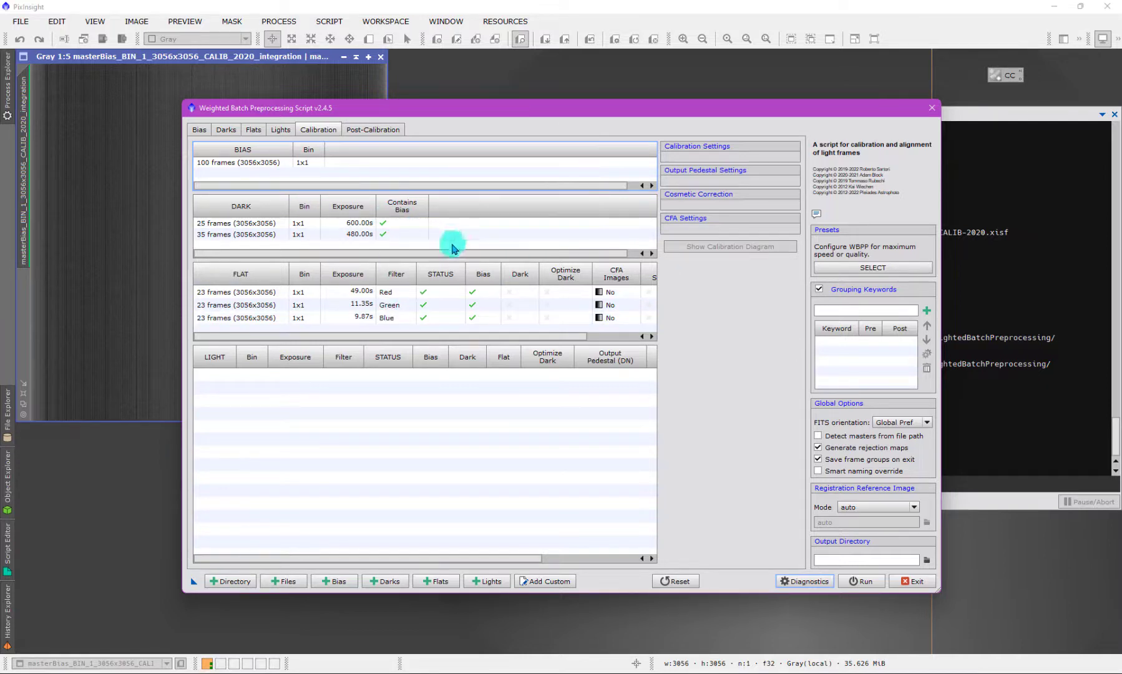
click(796, 580)
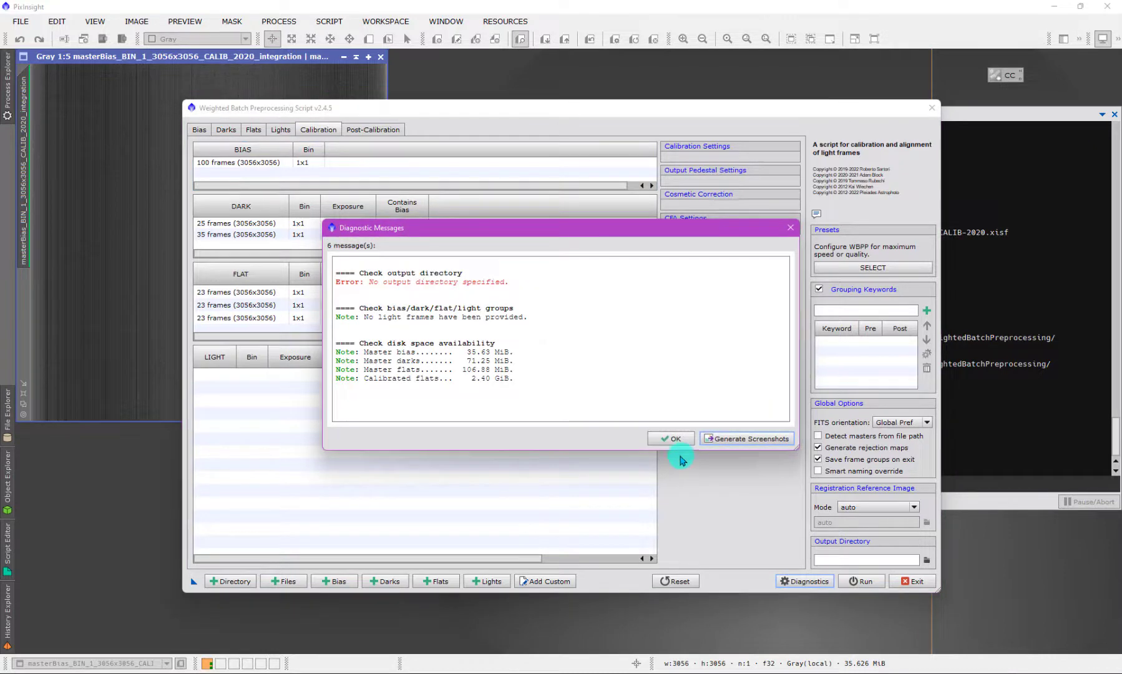